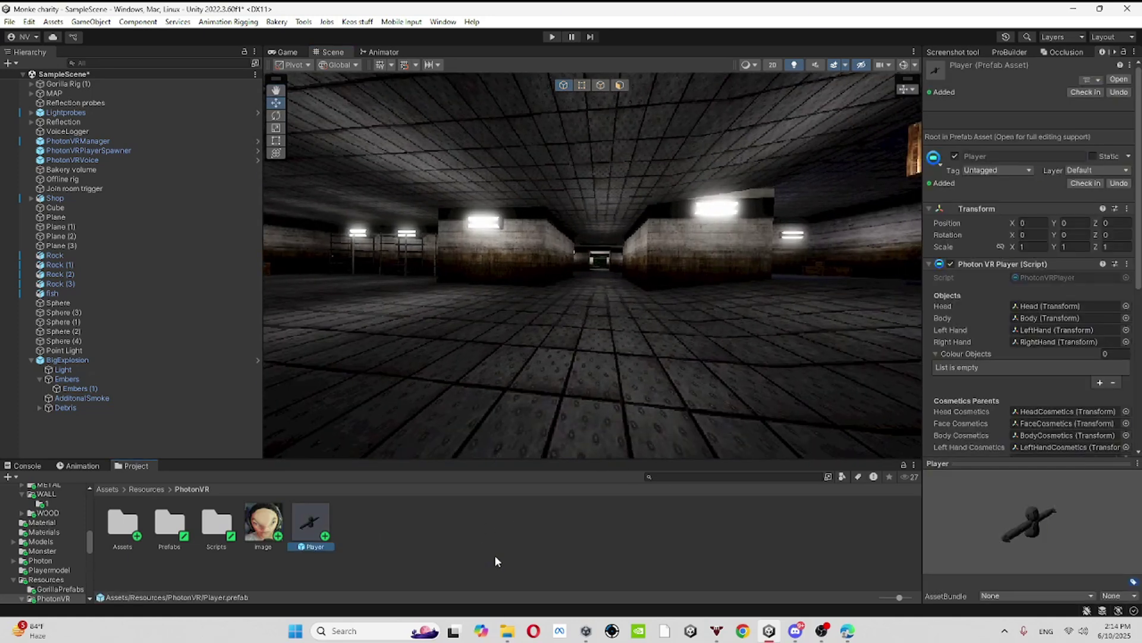
# Open the Player prefab from the PhotonVR folder for editing and bring the monkey model into view.
pyautogui.click(487, 584)
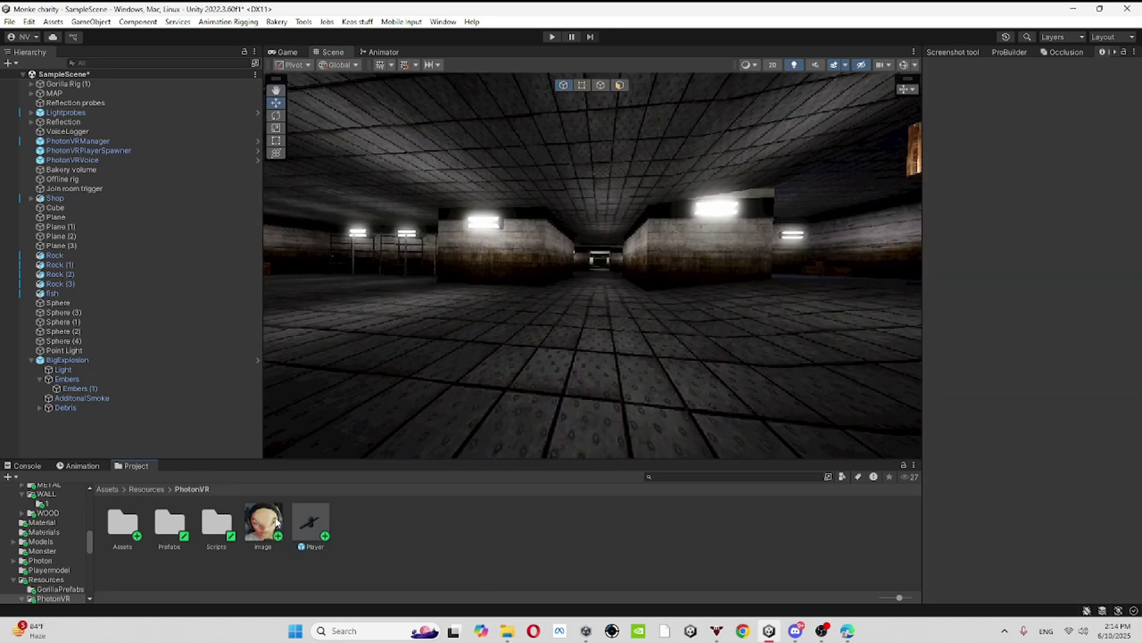
pyautogui.doubleClick(317, 516)
pyautogui.moveTo(612, 333); pyautogui.dragTo(645, 323, button='right')
pyautogui.press('s')
pyautogui.press('d')
pyautogui.press('a')
pyautogui.click(130, 175)
pyautogui.click(400, 126)
# Search the Package Manager's Unity Registry for "animation rigging" to check the package, and close the Package Manager.
pyautogui.click(443, 22)
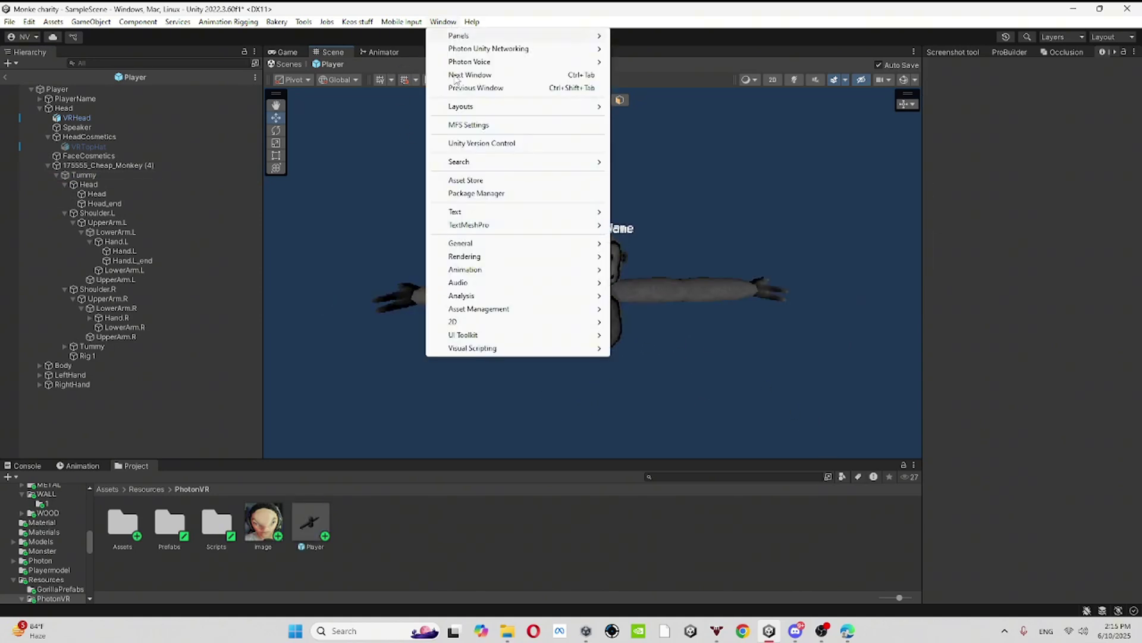
pyautogui.click(467, 194)
pyautogui.click(83, 25)
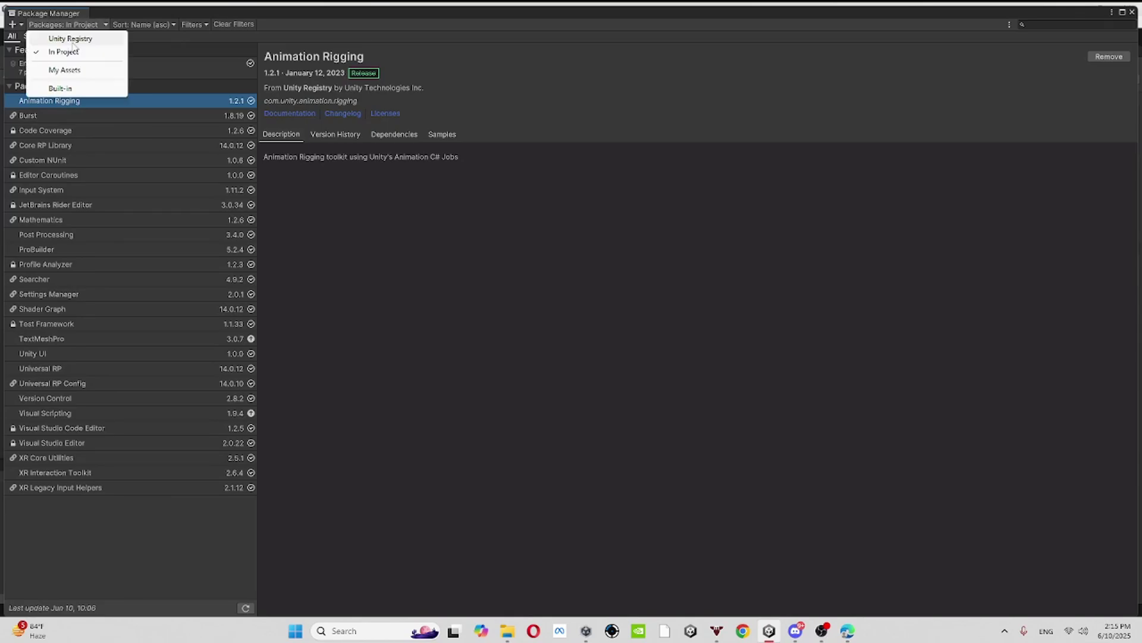
pyautogui.click(69, 39)
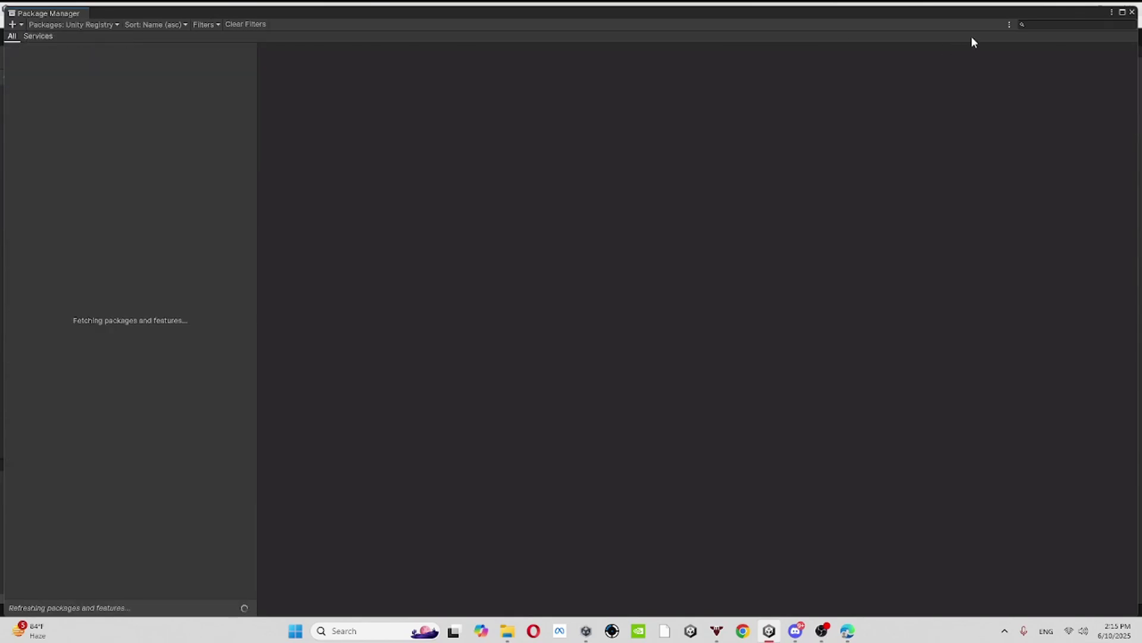
pyautogui.click(1057, 25)
pyautogui.write('animation rigging')
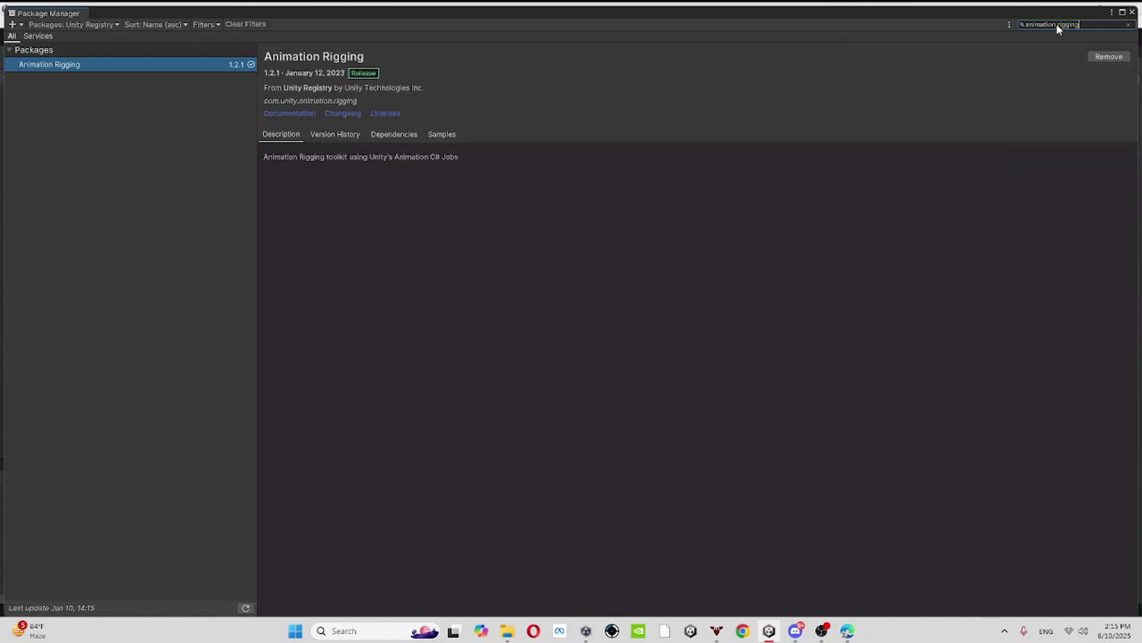
pyautogui.click(680, 143)
pyautogui.click(1132, 13)
# Run the Animation Rigging Rig Setup on the Tummy object directly under the Cheap_Monkey model and delete the old Rig 1.
pyautogui.scroll(-5, 576, 168)
pyautogui.moveTo(573, 168); pyautogui.dragTo(602, 142, button='right')
pyautogui.doubleClick(164, 174)
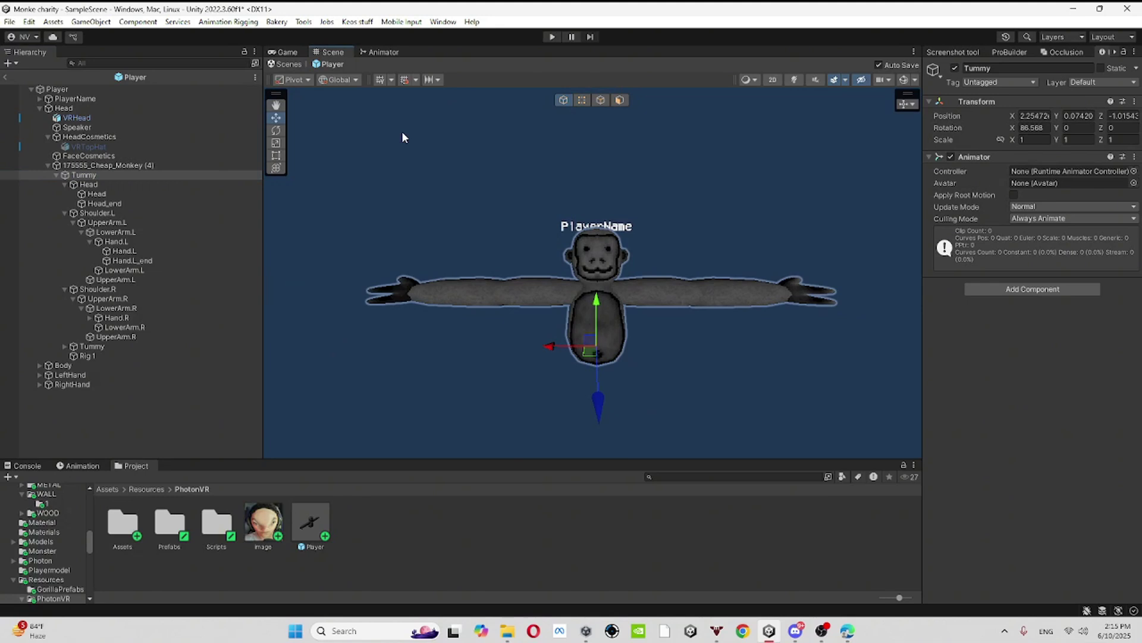
pyautogui.click(217, 22)
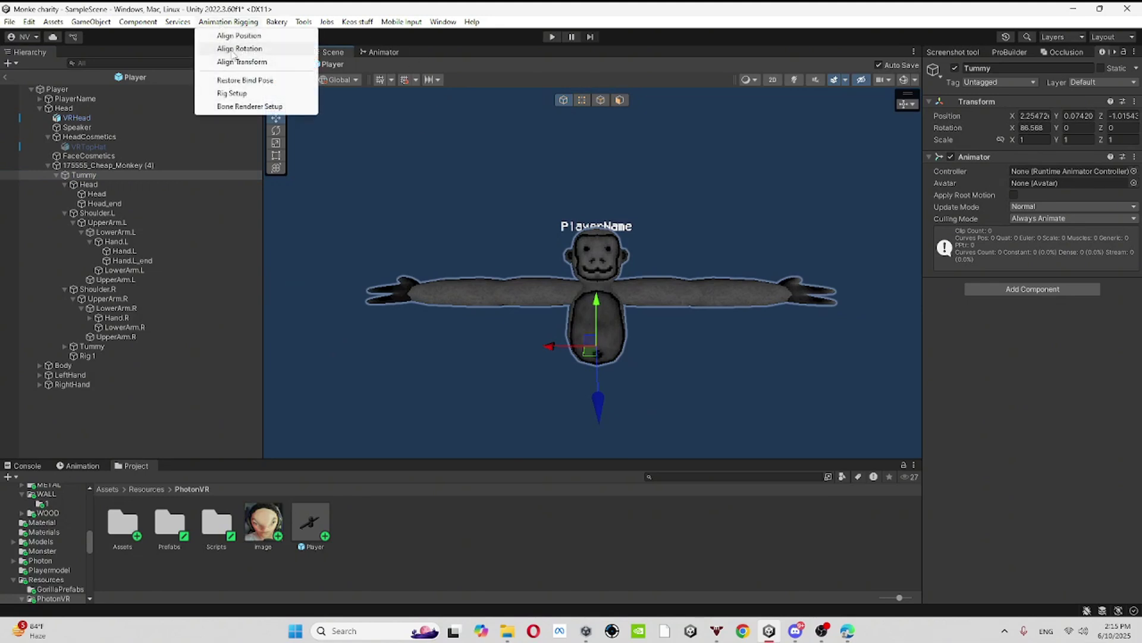
pyautogui.click(232, 93)
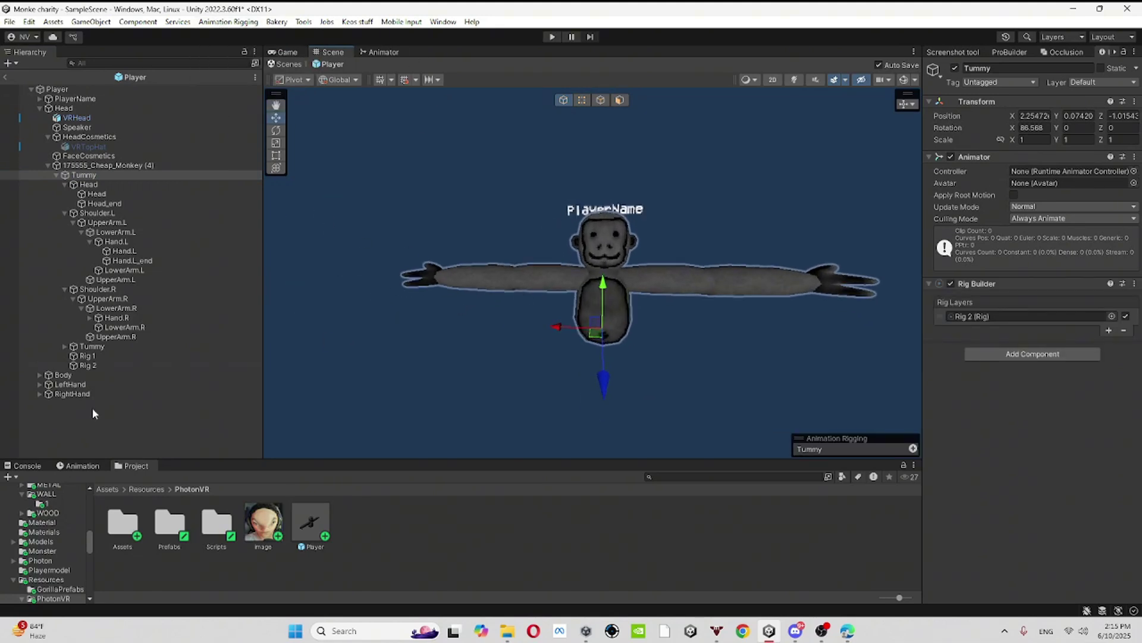
pyautogui.rightClick(110, 356)
pyautogui.click(128, 222)
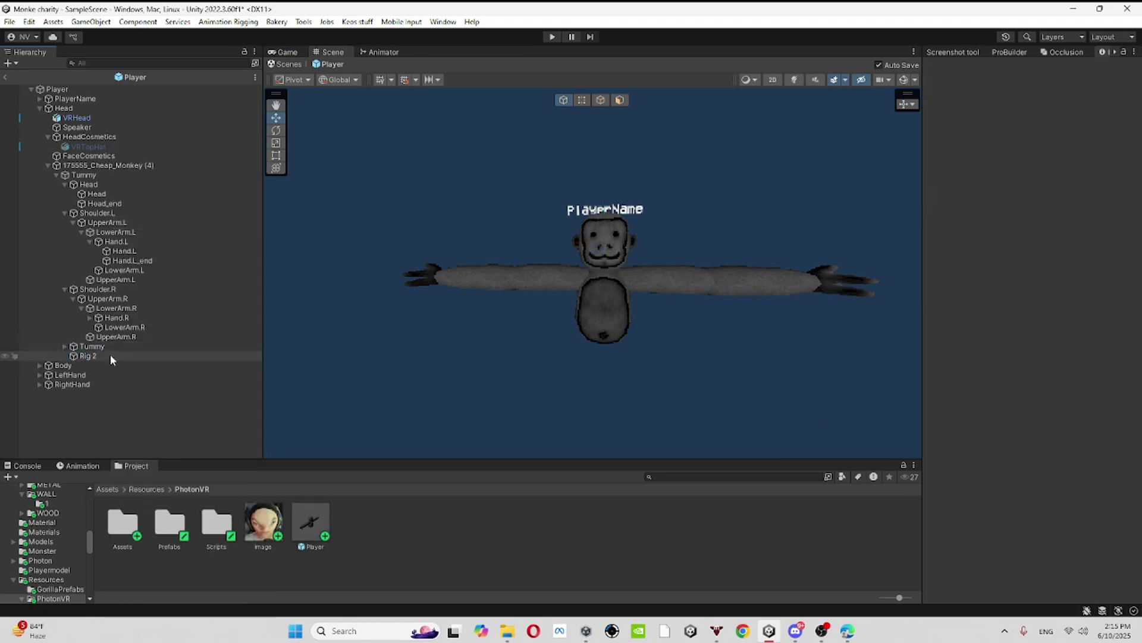
# Create an empty child object named L under Rig 2.
pyautogui.click(109, 355)
pyautogui.press('s')
pyautogui.moveTo(630, 286)
pyautogui.mouseDown(button='right')
pyautogui.moveTo(630, 301)
pyautogui.moveTo(632, 255)
pyautogui.moveTo(614, 316)
pyautogui.moveTo(635, 285)
pyautogui.moveTo(625, 299)
pyautogui.mouseUp(button='right')
pyautogui.press('w')
pyautogui.press('s')
pyautogui.press('w')
pyautogui.press('s')
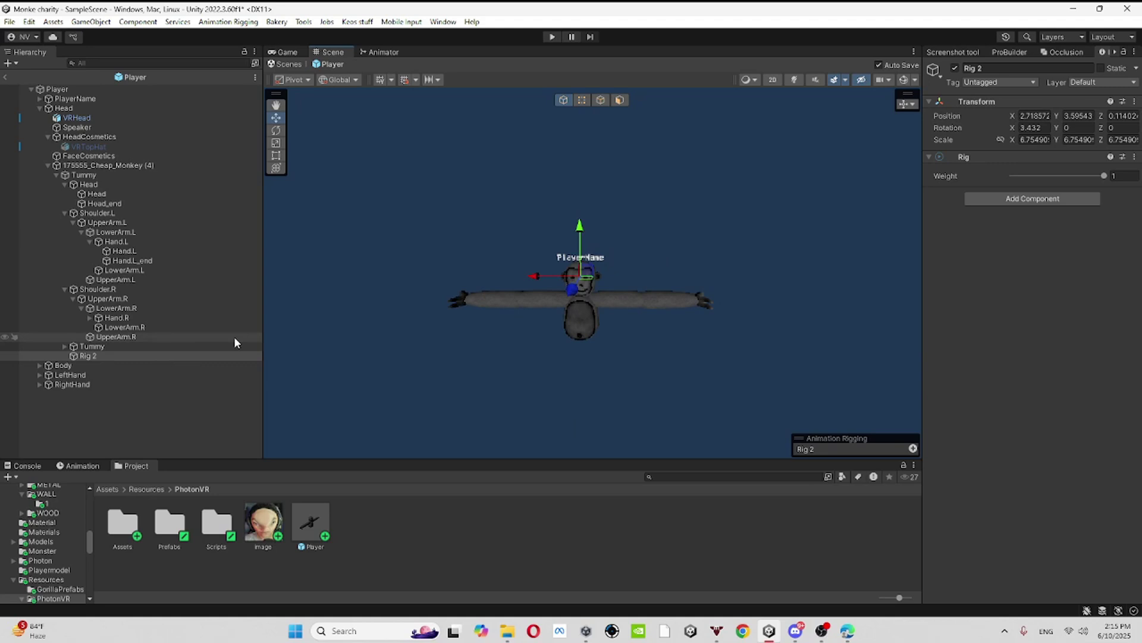
pyautogui.moveTo(678, 253)
pyautogui.mouseDown(button='right')
pyautogui.moveTo(663, 250)
pyautogui.moveTo(670, 265)
pyautogui.moveTo(645, 244)
pyautogui.moveTo(670, 243)
pyautogui.mouseUp(button='right')
pyautogui.press('w')
pyautogui.press('s')
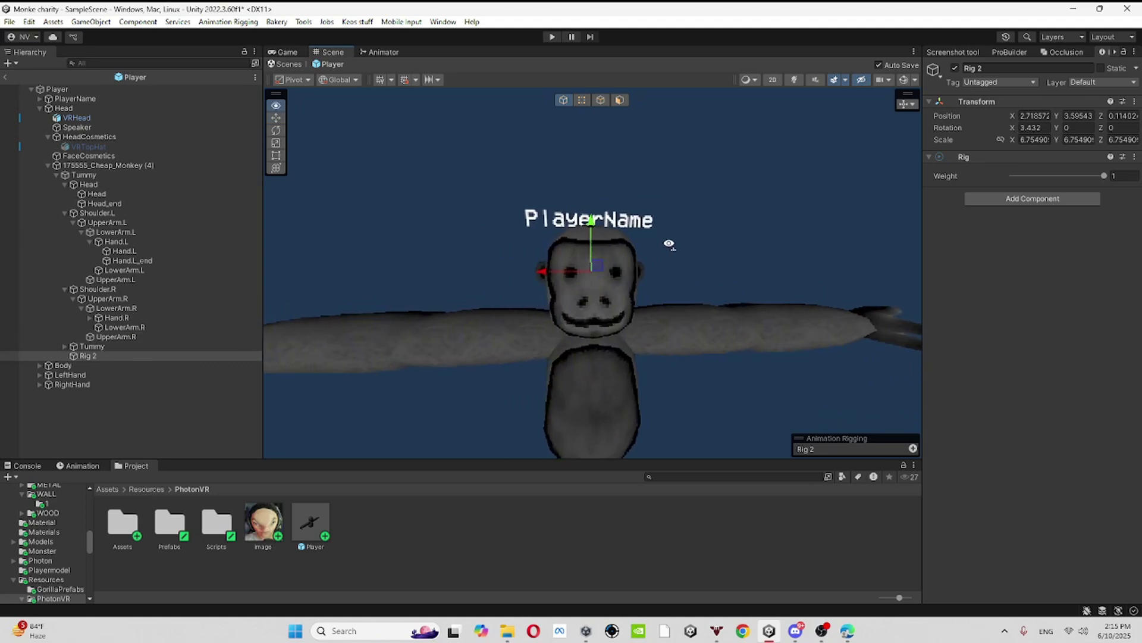
pyautogui.moveTo(669, 244)
pyautogui.keyDown('alt'); pyautogui.mouseDown()
pyautogui.moveTo(627, 309)
pyautogui.moveTo(601, 217)
pyautogui.moveTo(688, 234)
pyautogui.moveTo(679, 238)
pyautogui.mouseUp(); pyautogui.keyUp('alt')
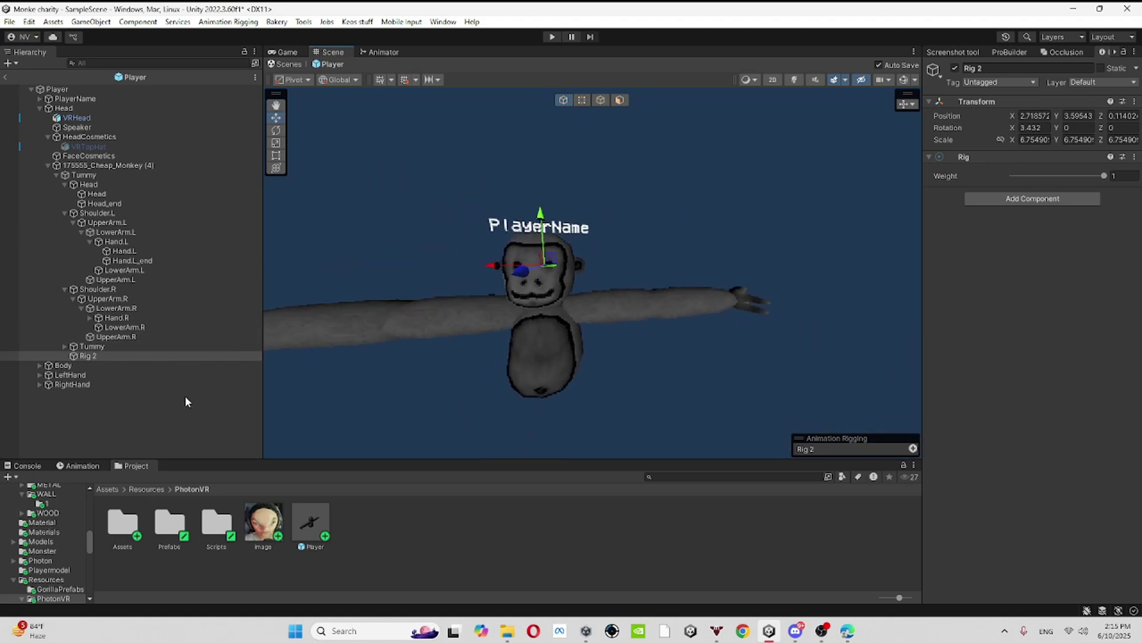
pyautogui.rightClick(141, 353)
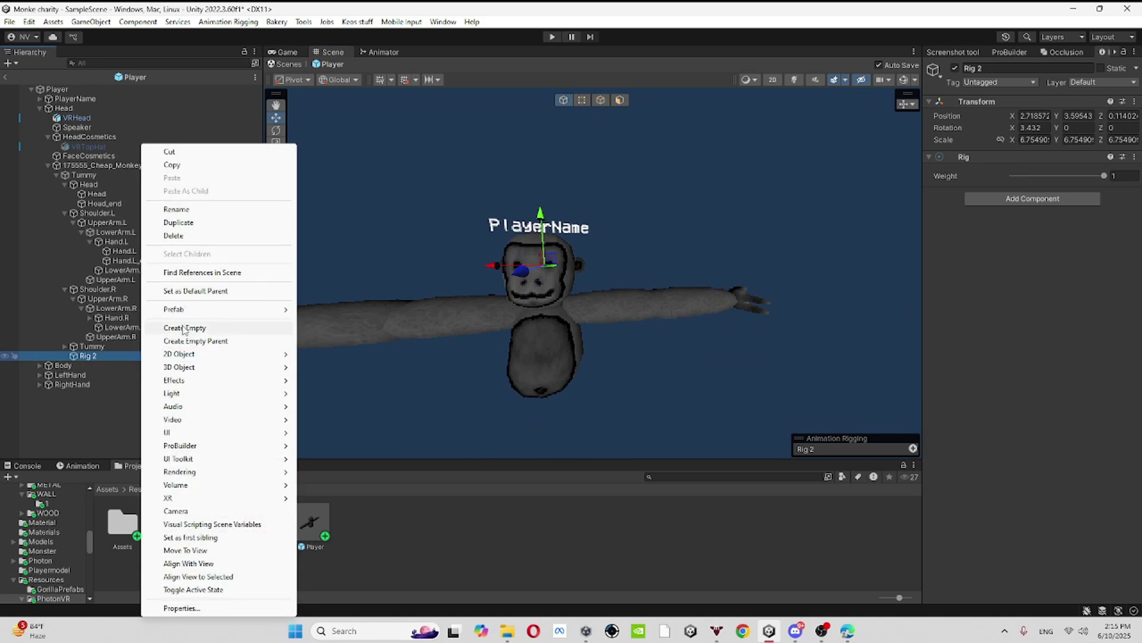
pyautogui.click(175, 328)
pyautogui.write('L')
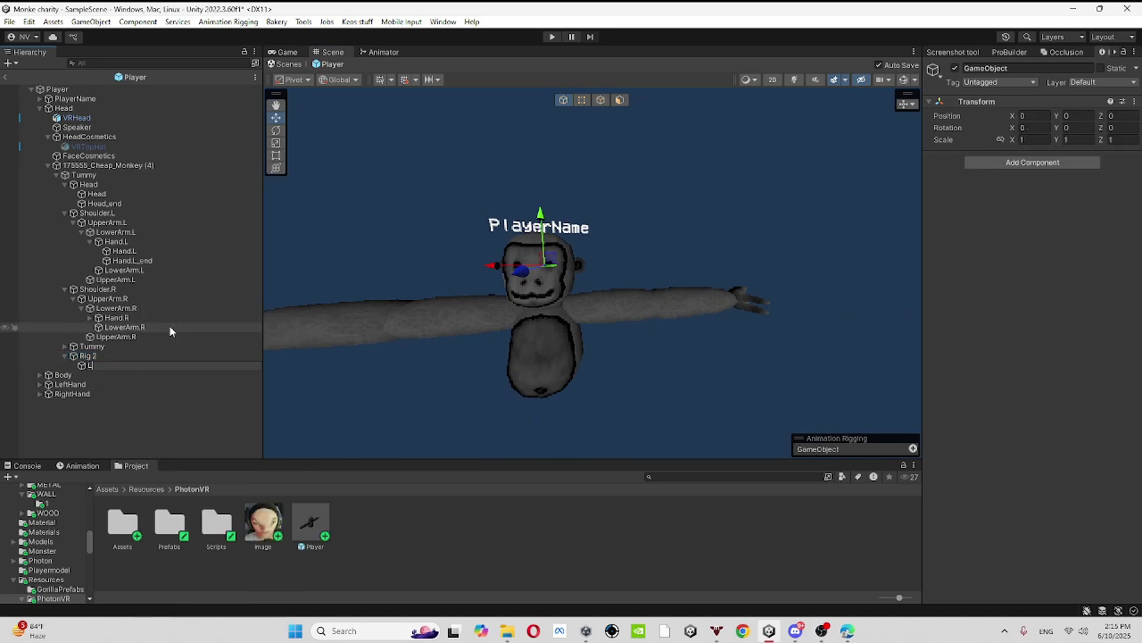
pyautogui.press('Return')
# Duplicate the L object under Rig 2 and rename the copy R.
pyautogui.hotkey('ctrl', 'd')
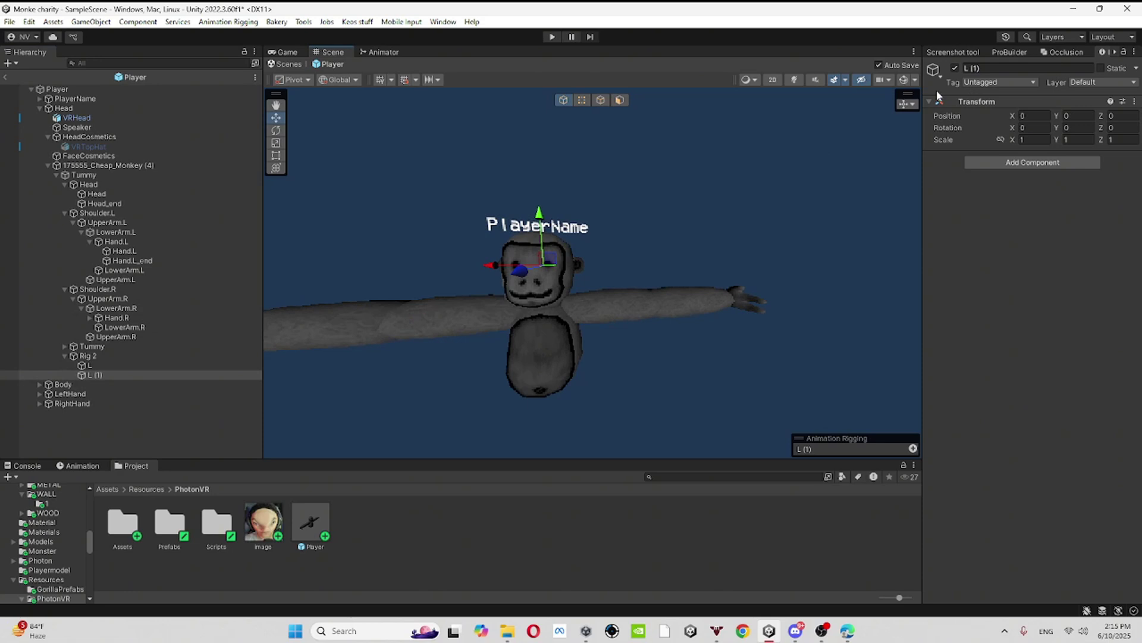
pyautogui.write('R')
pyautogui.keyDown('alt'); pyautogui.moveTo(497, 326); pyautogui.dragTo(443, 338); pyautogui.keyUp('alt')
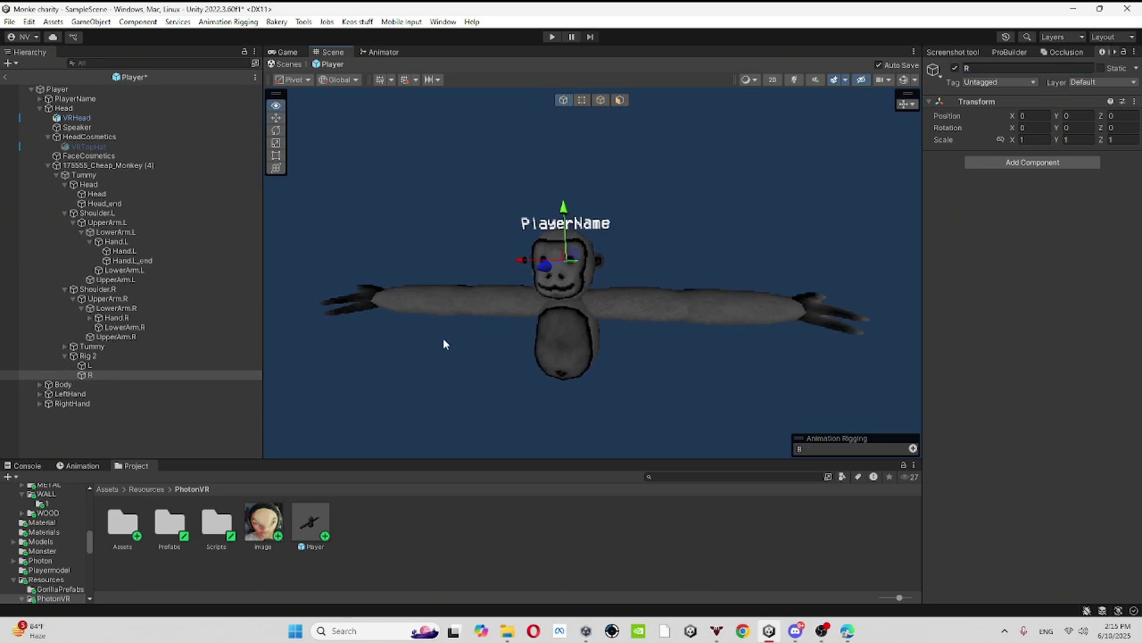
# Add a Two Bone IK Constraint component to both the L and R objects at once.
pyautogui.keyDown('shift'); pyautogui.click(98, 367); pyautogui.keyUp('shift')
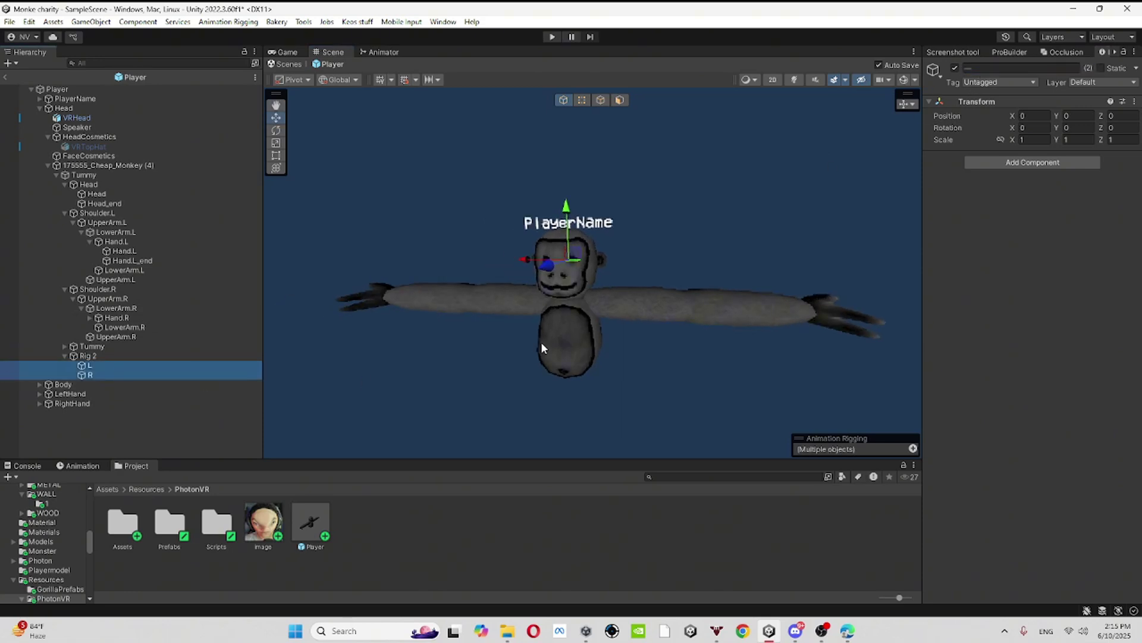
pyautogui.keyDown('alt'); pyautogui.moveTo(541, 341); pyautogui.dragTo(601, 298); pyautogui.keyUp('alt')
pyautogui.click(986, 162)
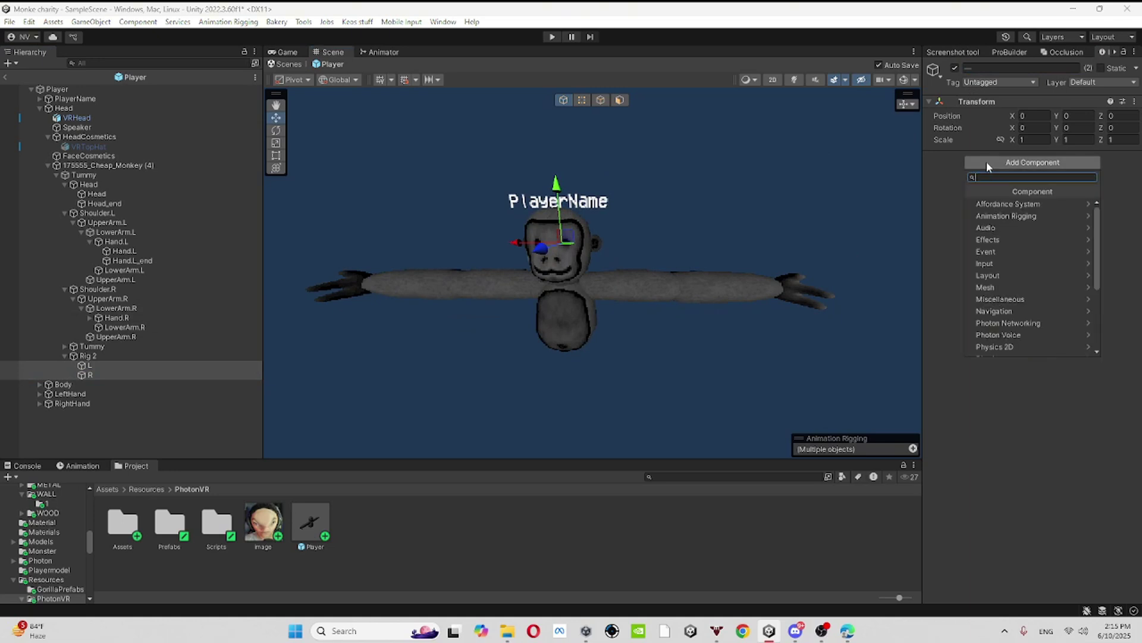
pyautogui.write('two')
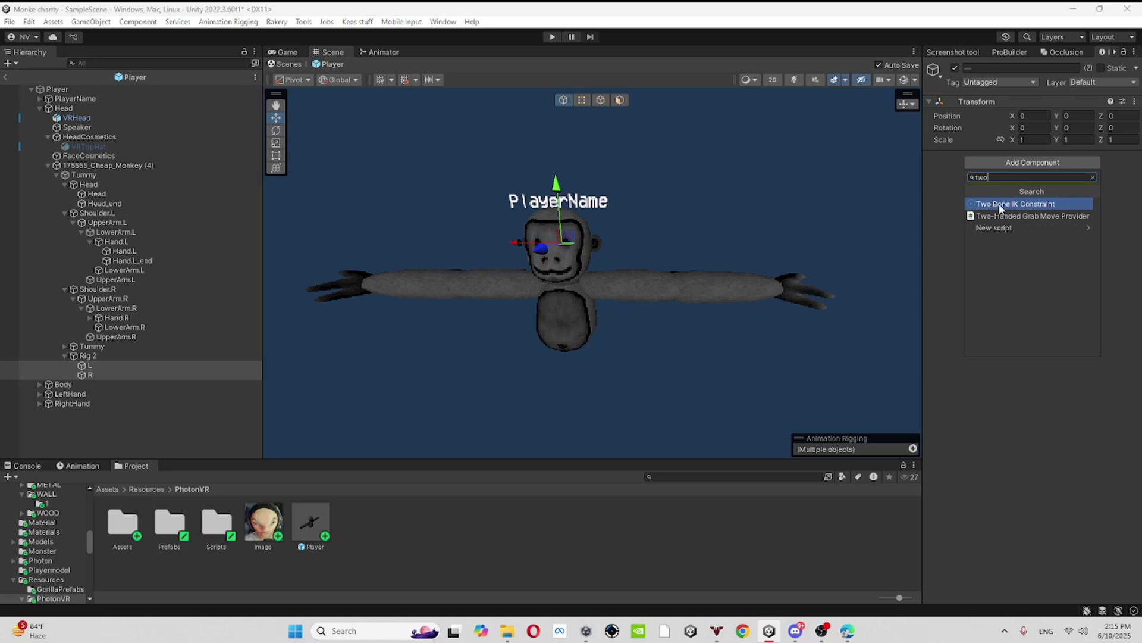
pyautogui.click(1036, 205)
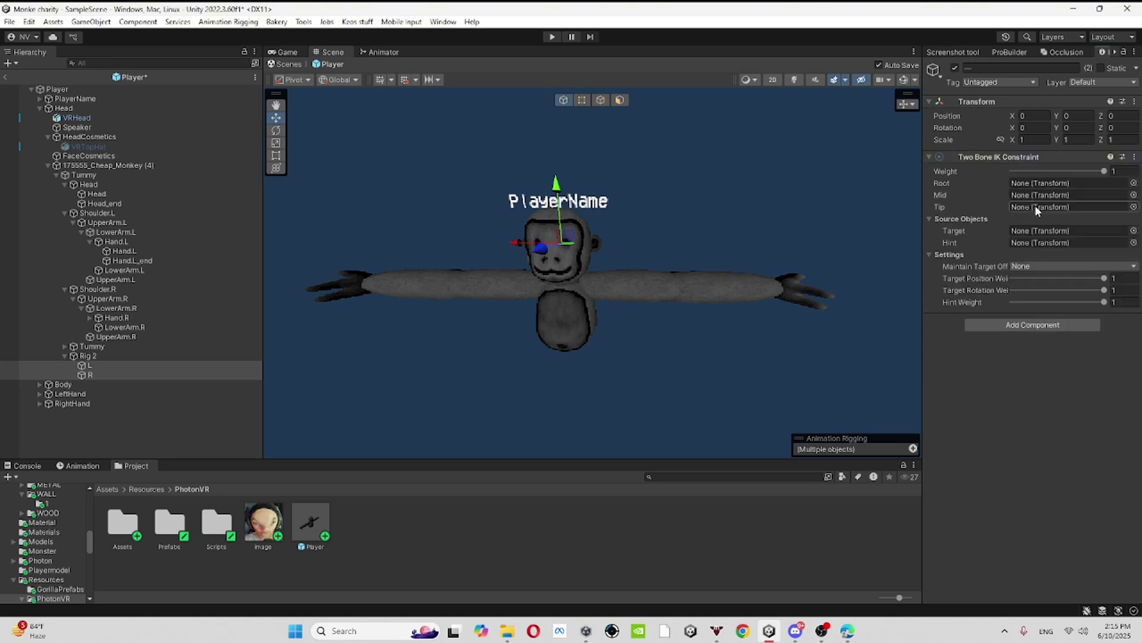
# Run Auto Setup from Tip Transform on the Two Bone IK Constraints of L and R.
pyautogui.keyDown('alt'); pyautogui.moveTo(865, 290); pyautogui.dragTo(622, 178); pyautogui.keyUp('alt')
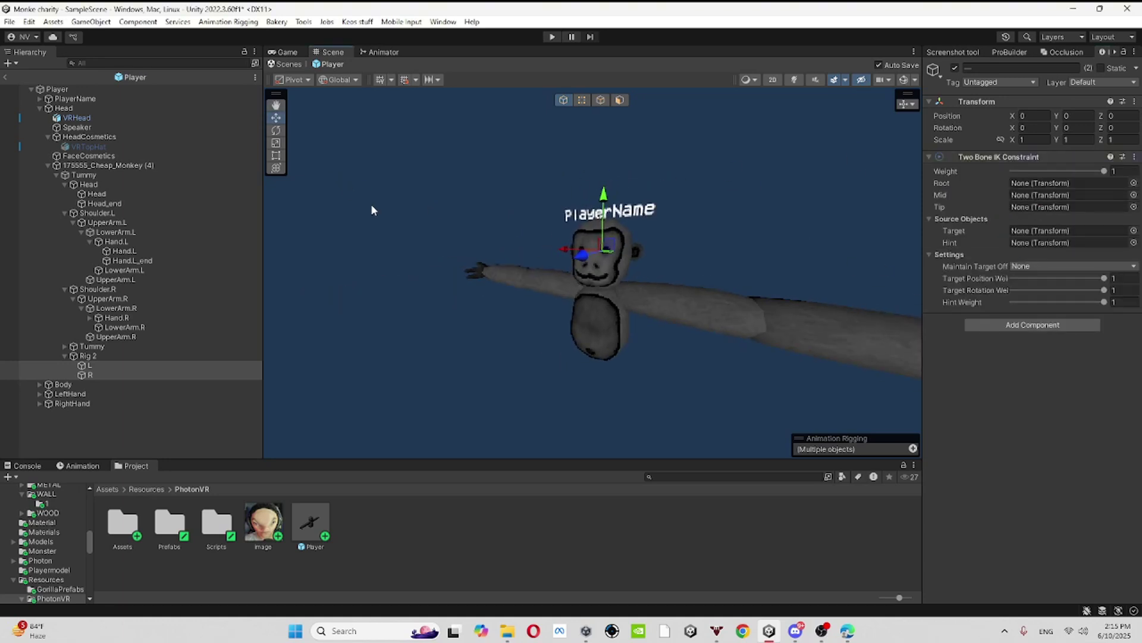
pyautogui.click(1135, 157)
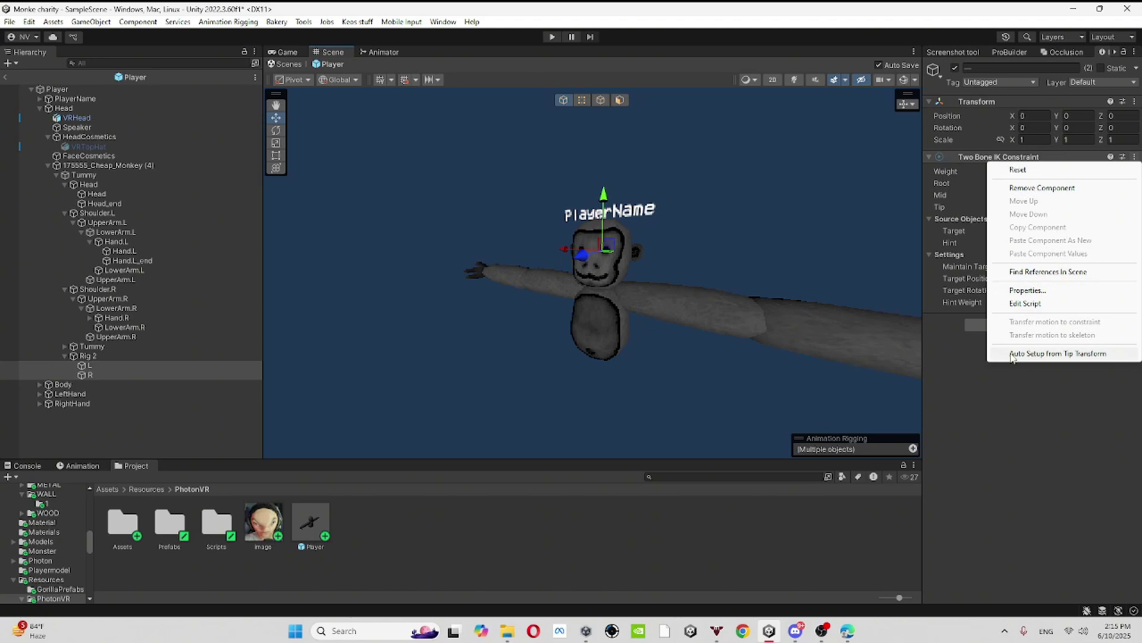
pyautogui.click(1128, 356)
pyautogui.scroll(-5, 744, 219)
pyautogui.click(413, 278)
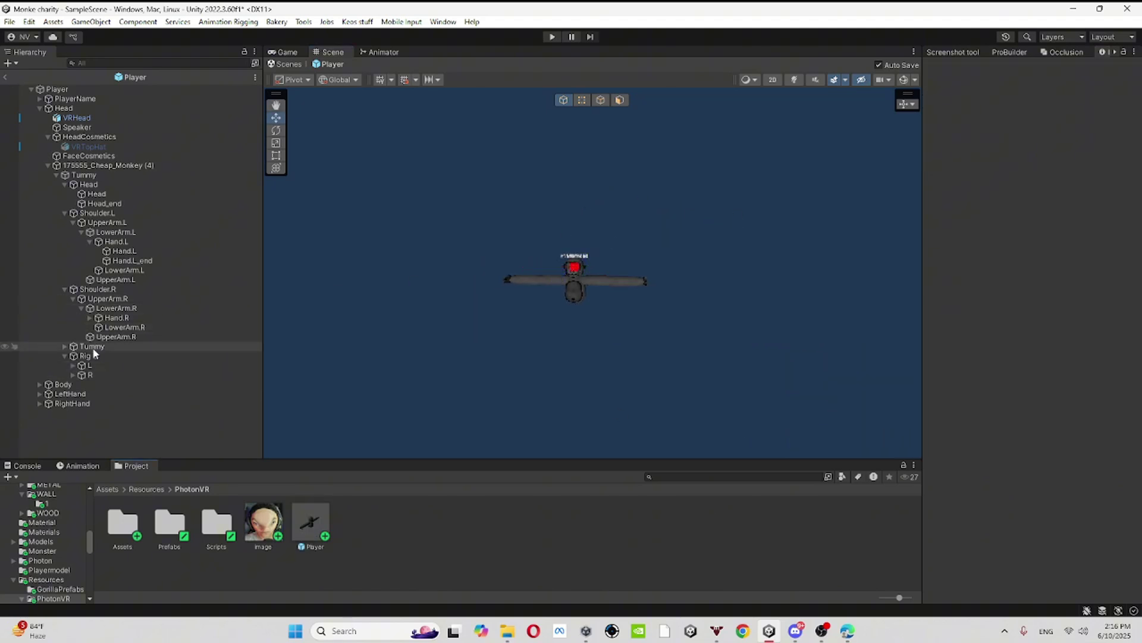
# Assign RightHand as the Target of the R object's Two Bone IK Constraint.
pyautogui.click(90, 375)
pyautogui.scroll(5, 791, 226)
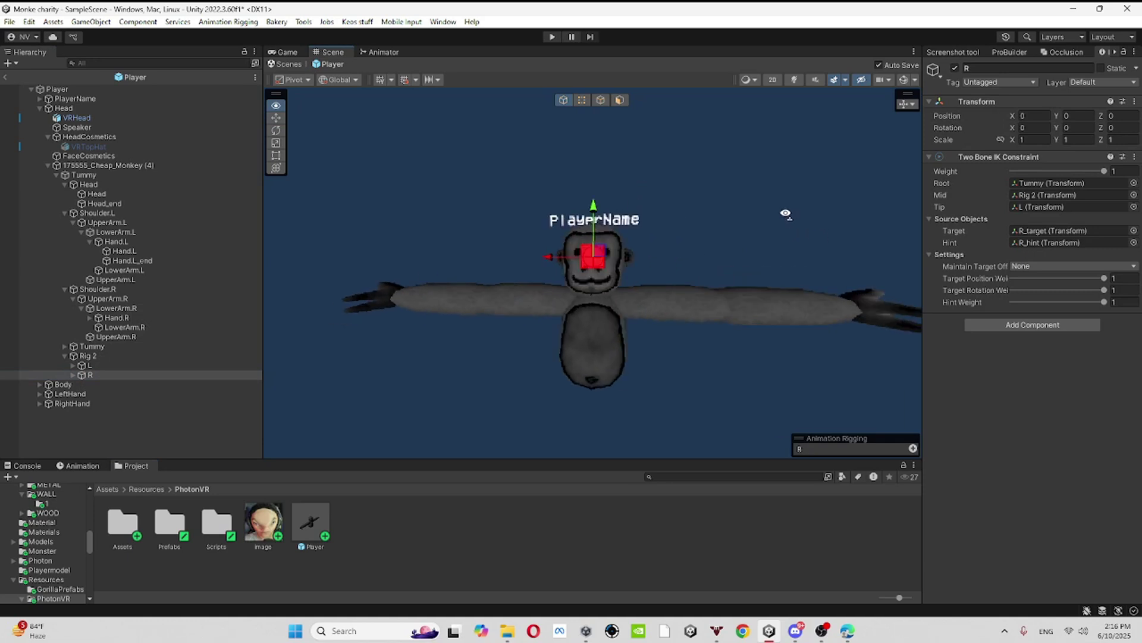
pyautogui.scroll(5, 786, 214)
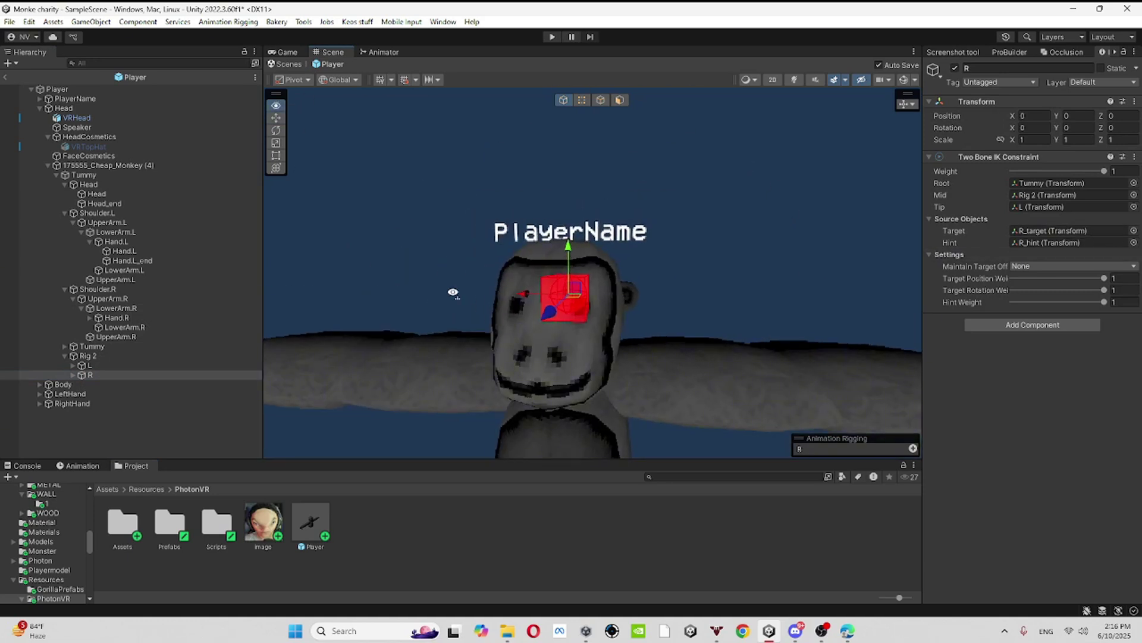
pyautogui.scroll(-5, 453, 293)
pyautogui.moveTo(71, 403); pyautogui.dragTo(1037, 231)
# Assign LeftHand as the Target of the L object's Two Bone IK Constraint.
pyautogui.click(89, 365)
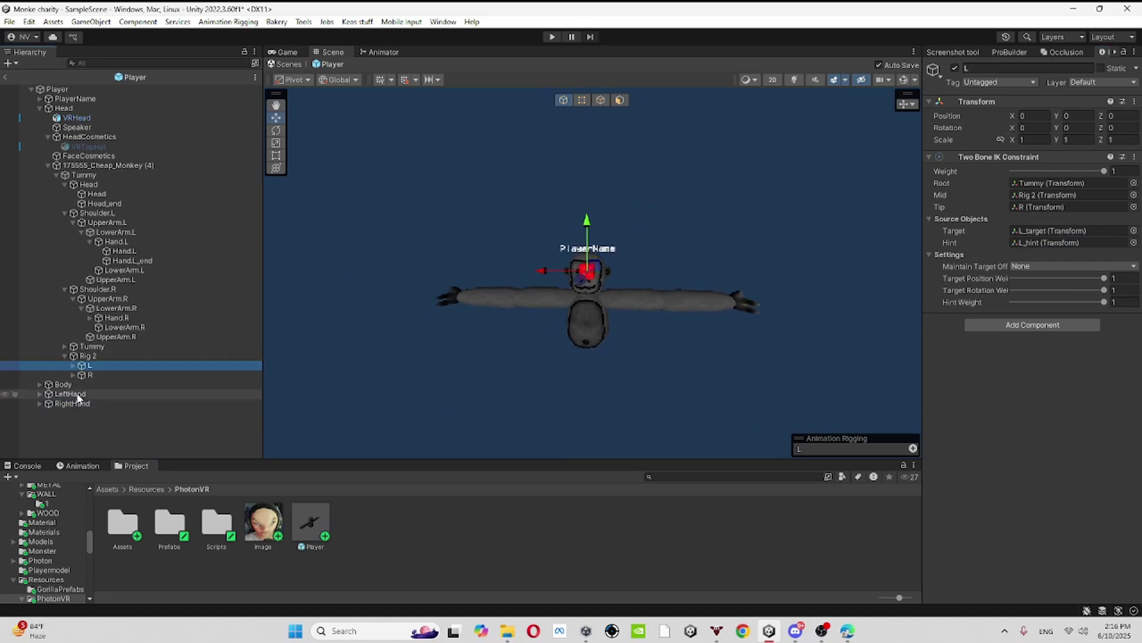
pyautogui.moveTo(77, 397); pyautogui.dragTo(1047, 233)
pyautogui.scroll(2, 610, 288)
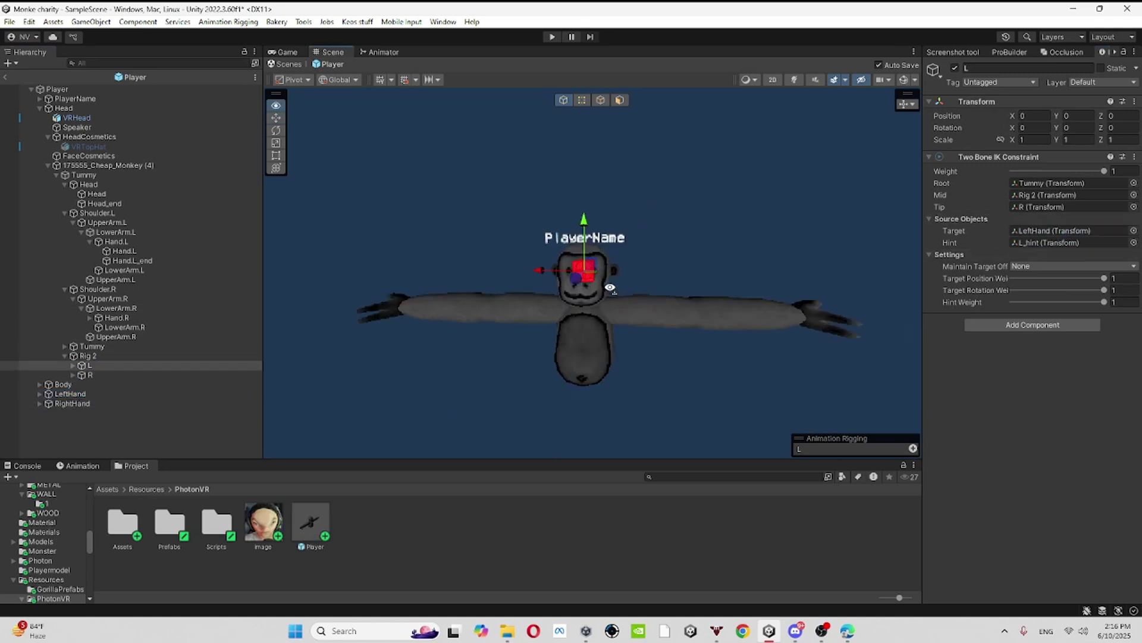
pyautogui.scroll(-1, 610, 288)
pyautogui.moveTo(559, 204); pyautogui.dragTo(565, 204, button='right')
pyautogui.press('w')
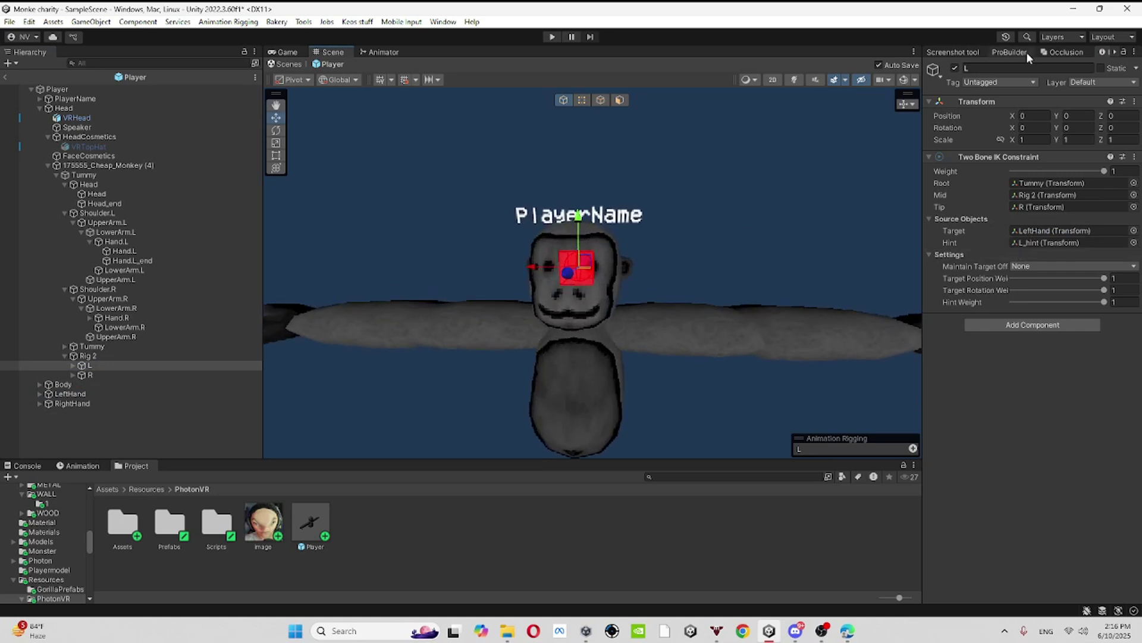
pyautogui.press('s')
pyautogui.moveTo(637, 188); pyautogui.dragTo(650, 189, button='right')
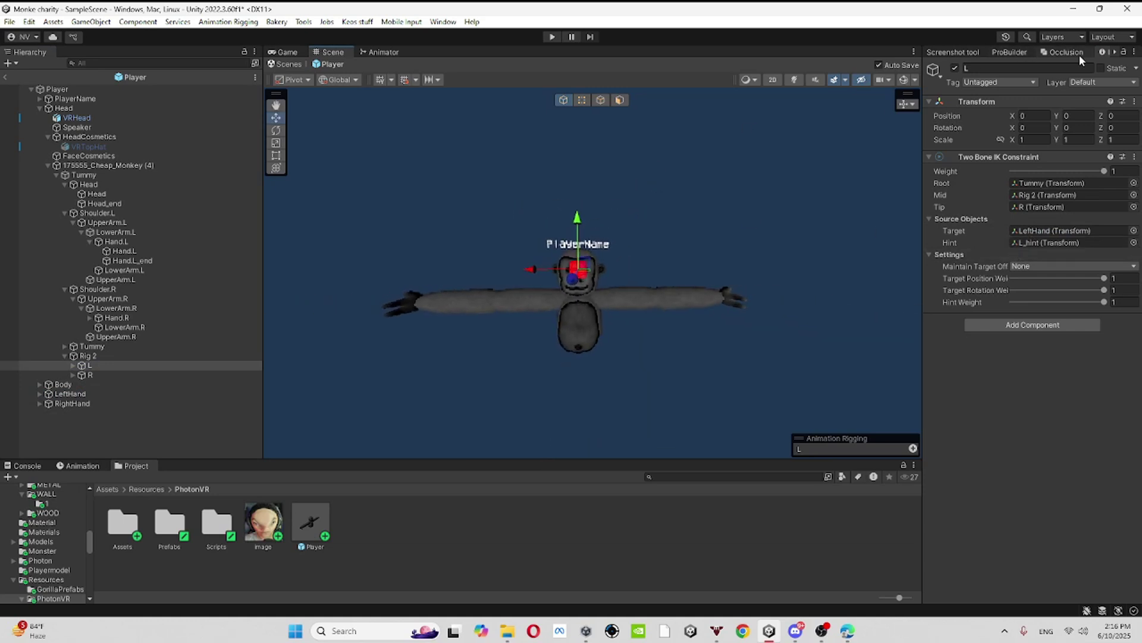
# Lock the Inspector on the L object and assign UpperArm.L as its constraint's Root.
pyautogui.click(1125, 53)
pyautogui.moveTo(566, 231); pyautogui.dragTo(646, 280, button='right')
pyautogui.press('w')
pyautogui.press('s')
pyautogui.press('a')
pyautogui.press('d')
pyautogui.press('a')
pyautogui.press('w')
pyautogui.press('s')
pyautogui.click(113, 222)
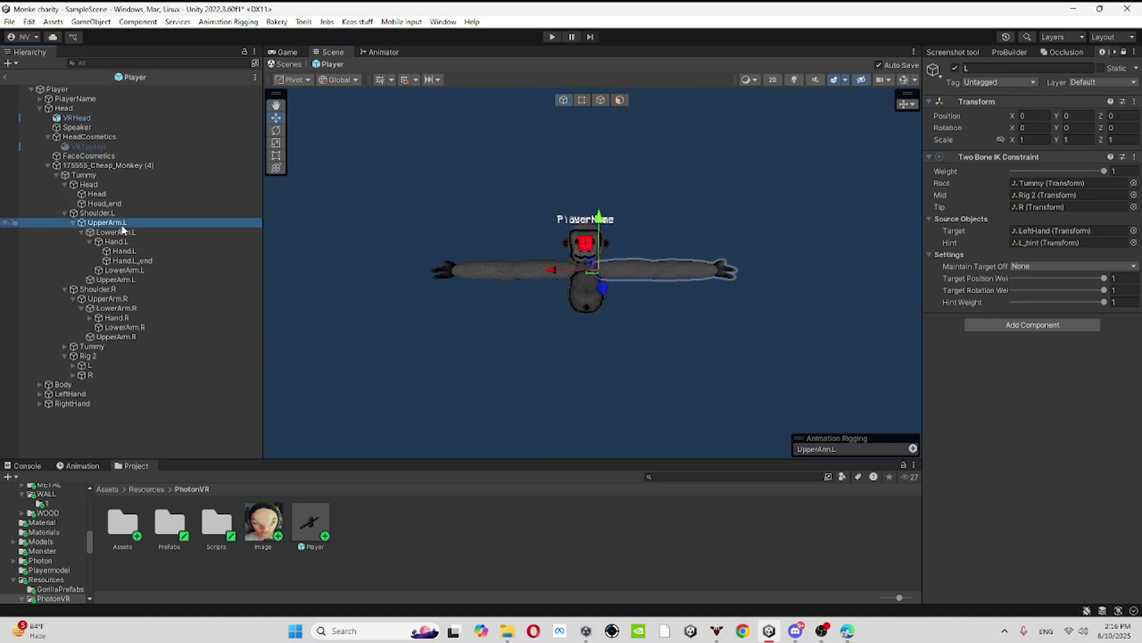
pyautogui.moveTo(112, 227); pyautogui.dragTo(934, 182)
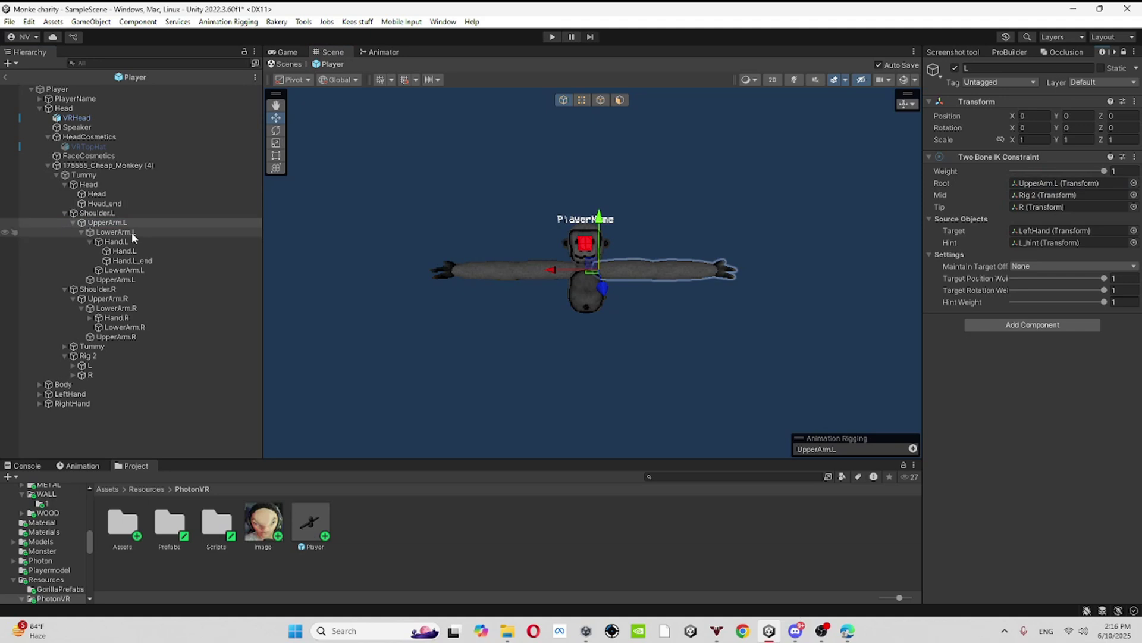
# Assign LowerArm.L as the Mid and Hand.L as the Tip of the L object's constraint.
pyautogui.moveTo(127, 231); pyautogui.dragTo(1036, 196)
pyautogui.moveTo(119, 234); pyautogui.dragTo(1032, 203)
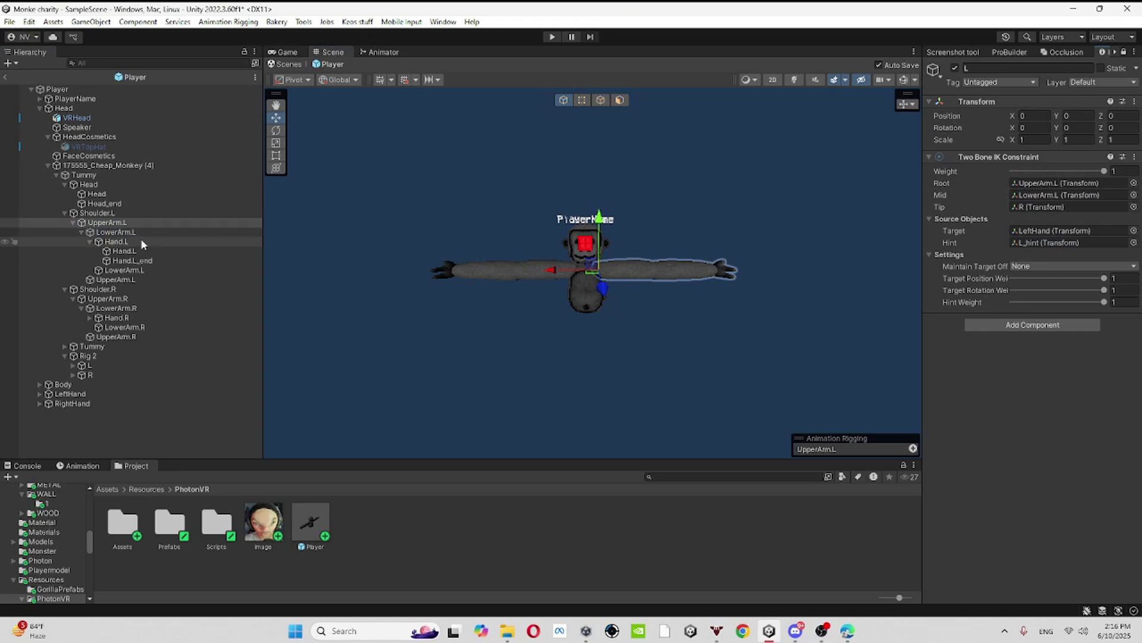
pyautogui.moveTo(142, 242); pyautogui.dragTo(1048, 232)
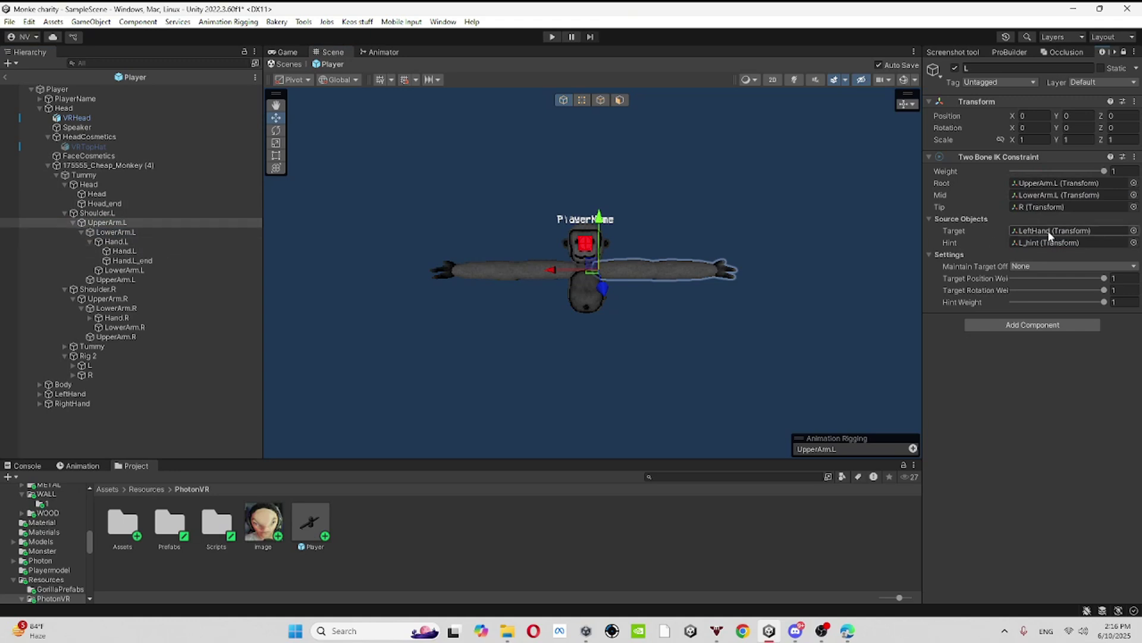
pyautogui.doubleClick(141, 242)
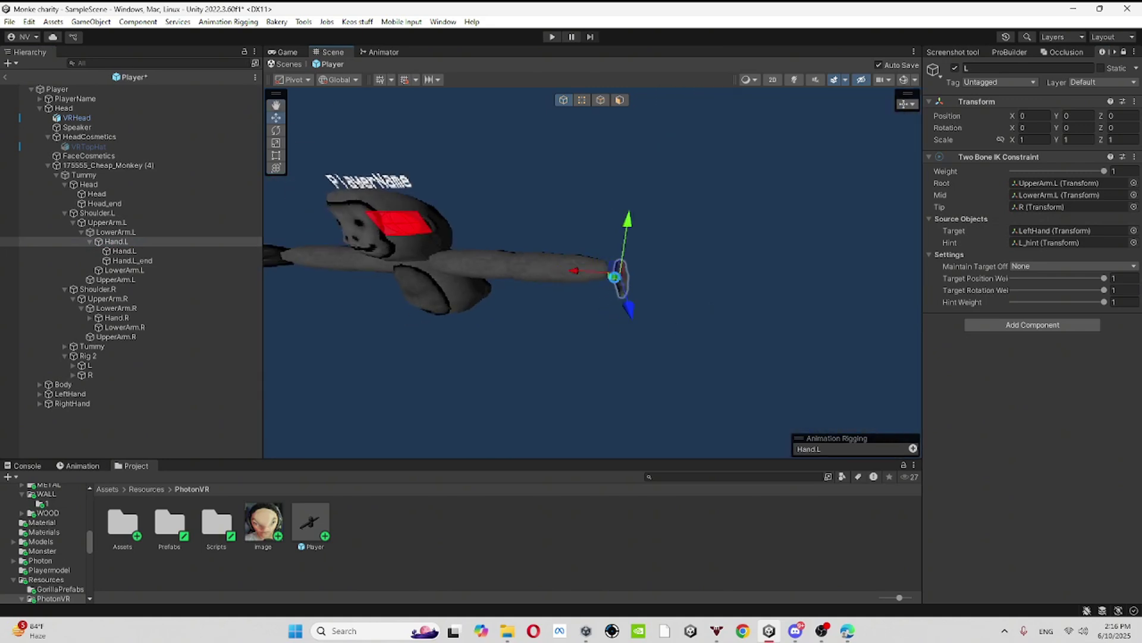
pyautogui.moveTo(390, 264); pyautogui.dragTo(491, 263, button='middle')
pyautogui.moveTo(164, 249); pyautogui.dragTo(1022, 206)
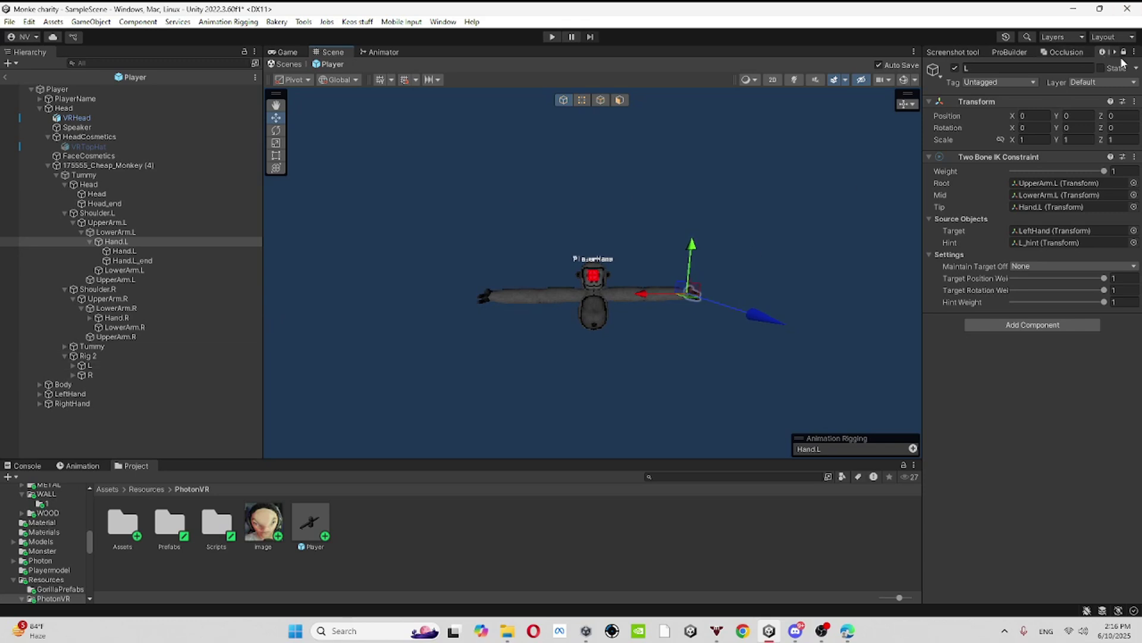
# Assign UpperArm.R as Root, LowerArm.R as Mid and Hand.R as Tip of the R object's Two Bone IK Constraint.
pyautogui.moveTo(781, 212); pyautogui.dragTo(772, 216, button='right')
pyautogui.press('w')
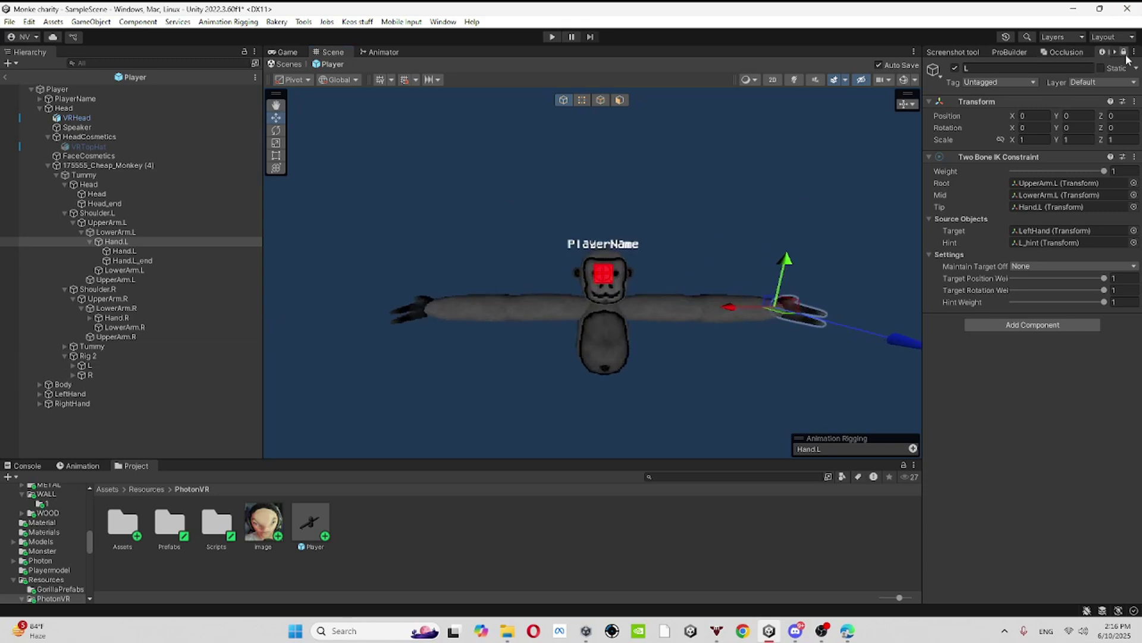
pyautogui.click(1124, 53)
pyautogui.click(90, 375)
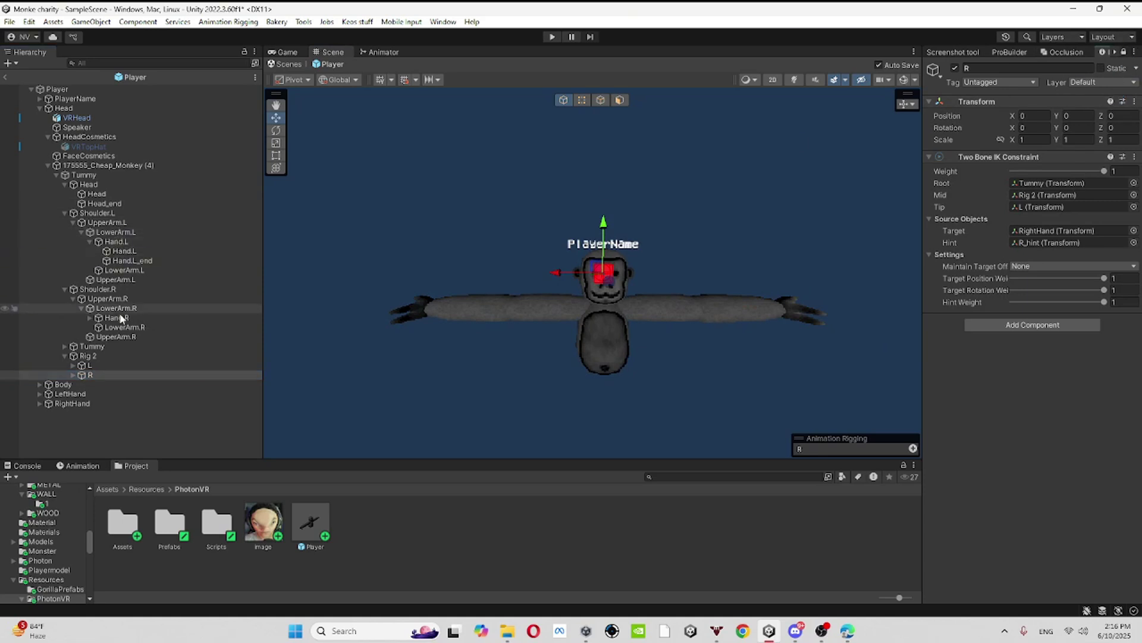
pyautogui.moveTo(127, 316); pyautogui.dragTo(1034, 175)
pyautogui.moveTo(116, 309); pyautogui.dragTo(1044, 197)
pyautogui.moveTo(184, 318); pyautogui.dragTo(1071, 209)
pyautogui.click(530, 387)
pyautogui.moveTo(518, 383); pyautogui.dragTo(476, 378, button='right')
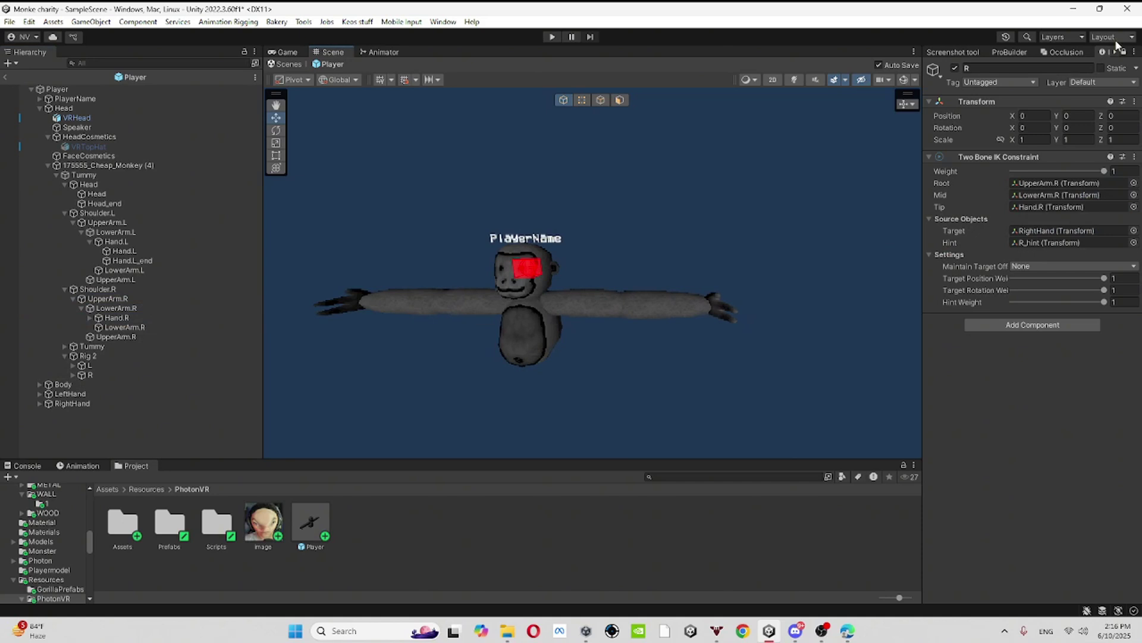
pyautogui.click(1125, 51)
# Set Maintain Target Offset to Rotation for the Two Bone IK Constraints of both L and R.
pyautogui.click(108, 374)
pyautogui.keyDown('shift'); pyautogui.click(107, 366); pyautogui.keyUp('shift')
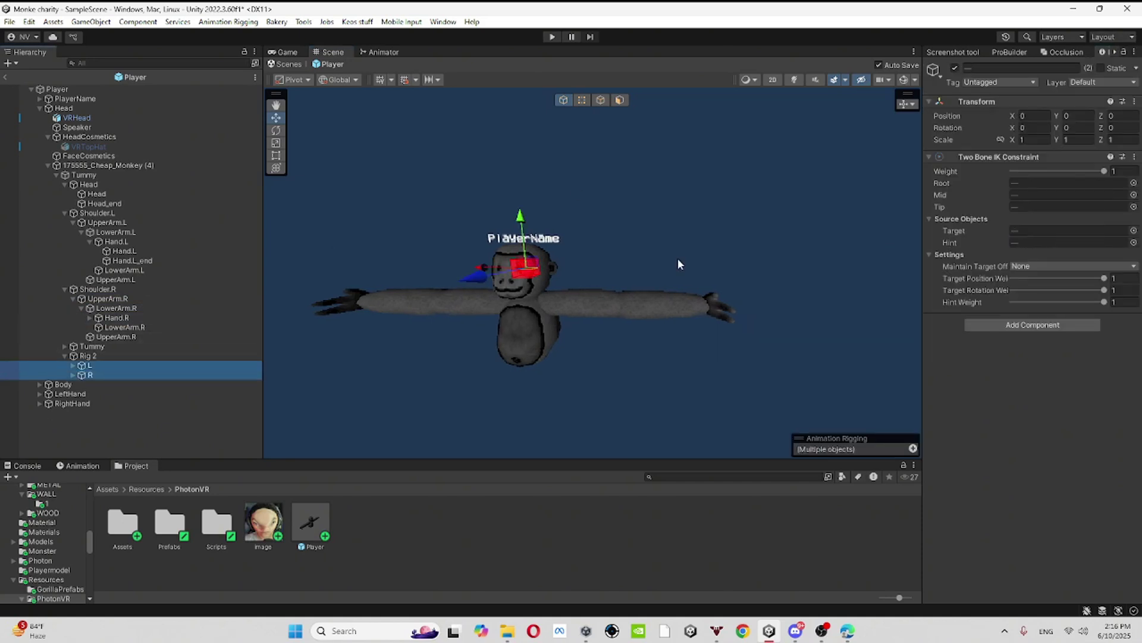
pyautogui.moveTo(678, 258); pyautogui.dragTo(670, 265, button='right')
pyautogui.keyDown('alt'); pyautogui.moveTo(670, 266); pyautogui.dragTo(649, 268); pyautogui.keyUp('alt')
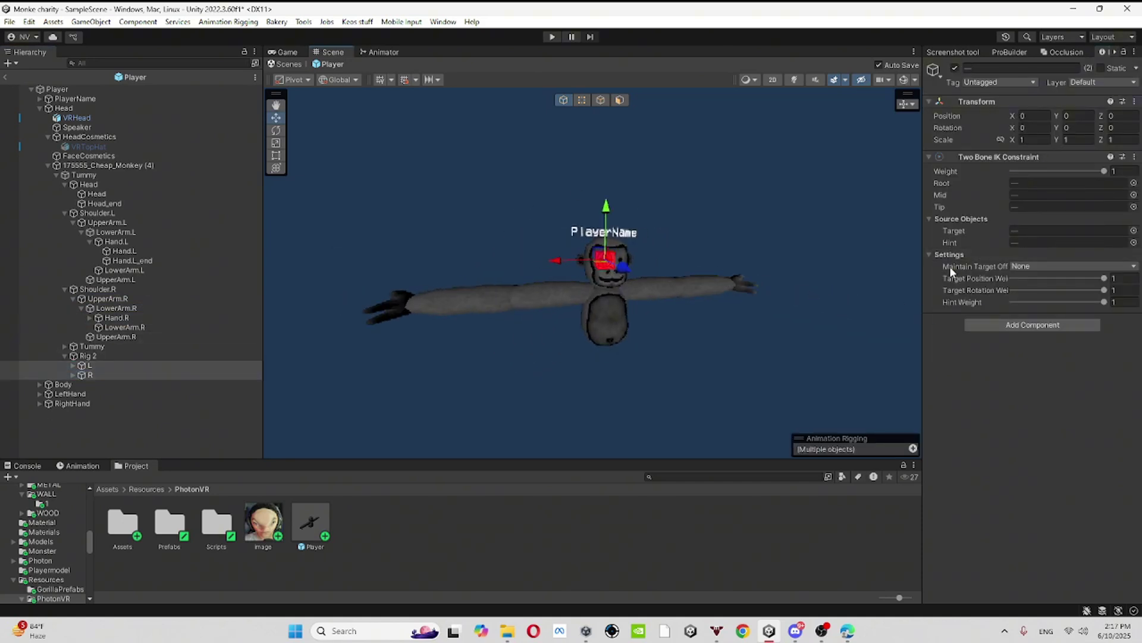
pyautogui.click(1044, 268)
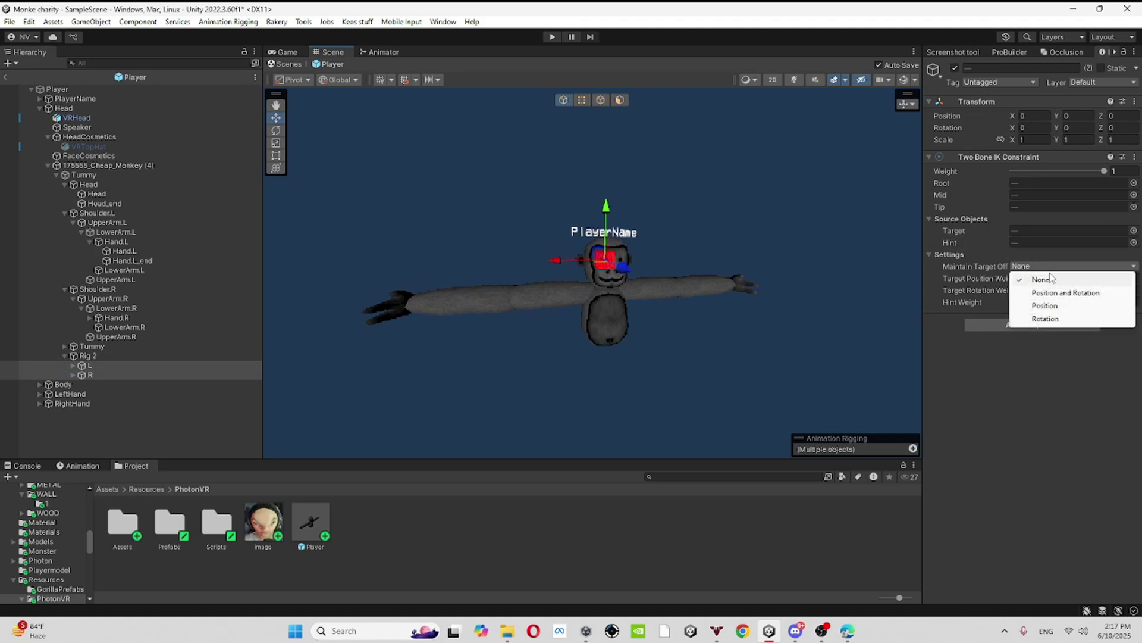
pyautogui.click(1044, 317)
pyautogui.keyDown('alt'); pyautogui.moveTo(696, 310); pyautogui.dragTo(624, 310); pyautogui.keyUp('alt')
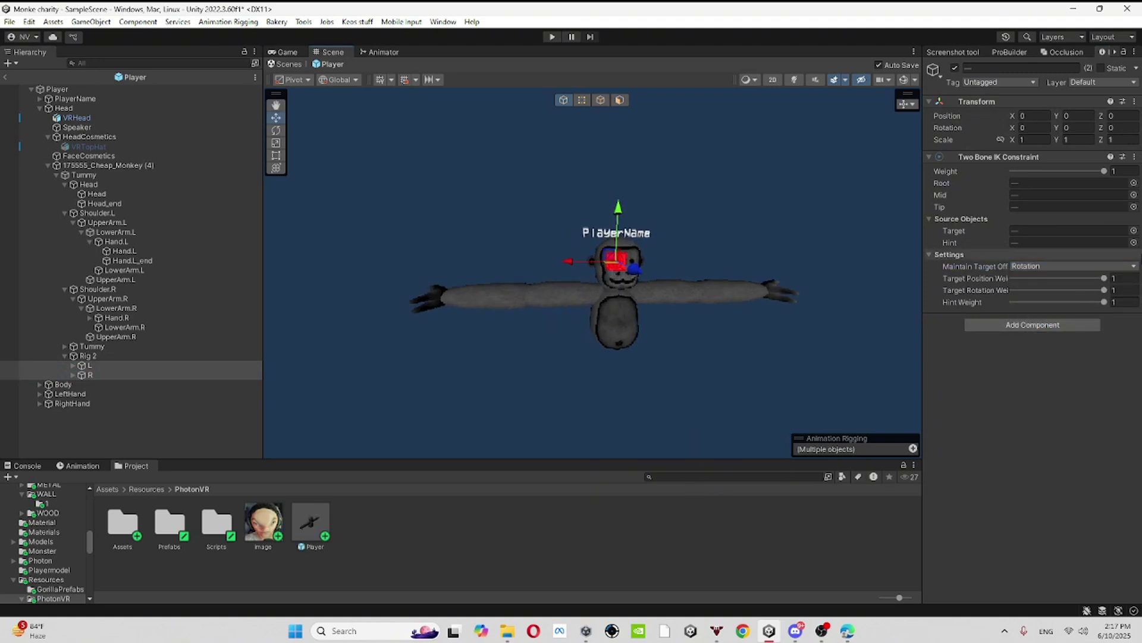
pyautogui.keyDown('alt'); pyautogui.moveTo(692, 340); pyautogui.dragTo(647, 357); pyautogui.keyUp('alt')
pyautogui.keyDown('alt'); pyautogui.moveTo(619, 417); pyautogui.dragTo(809, 221); pyautogui.keyUp('alt')
pyautogui.click(576, 339)
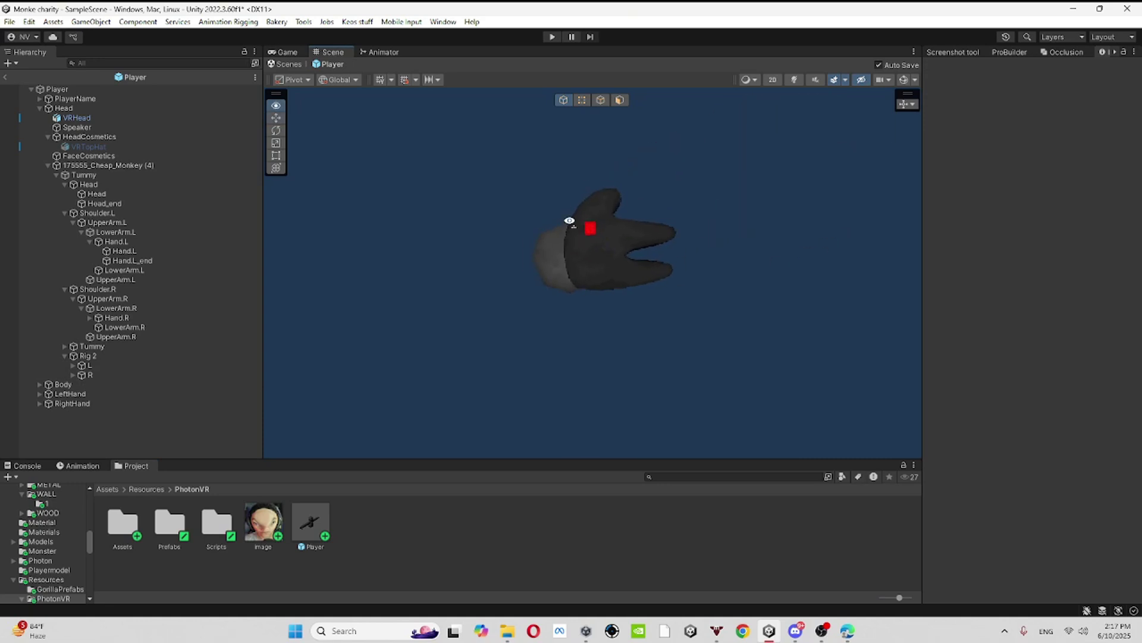
pyautogui.moveTo(569, 220)
pyautogui.mouseDown(button='right')
pyautogui.moveTo(487, 224)
pyautogui.moveTo(494, 250)
pyautogui.moveTo(597, 288)
pyautogui.moveTo(556, 224)
pyautogui.mouseUp(button='right')
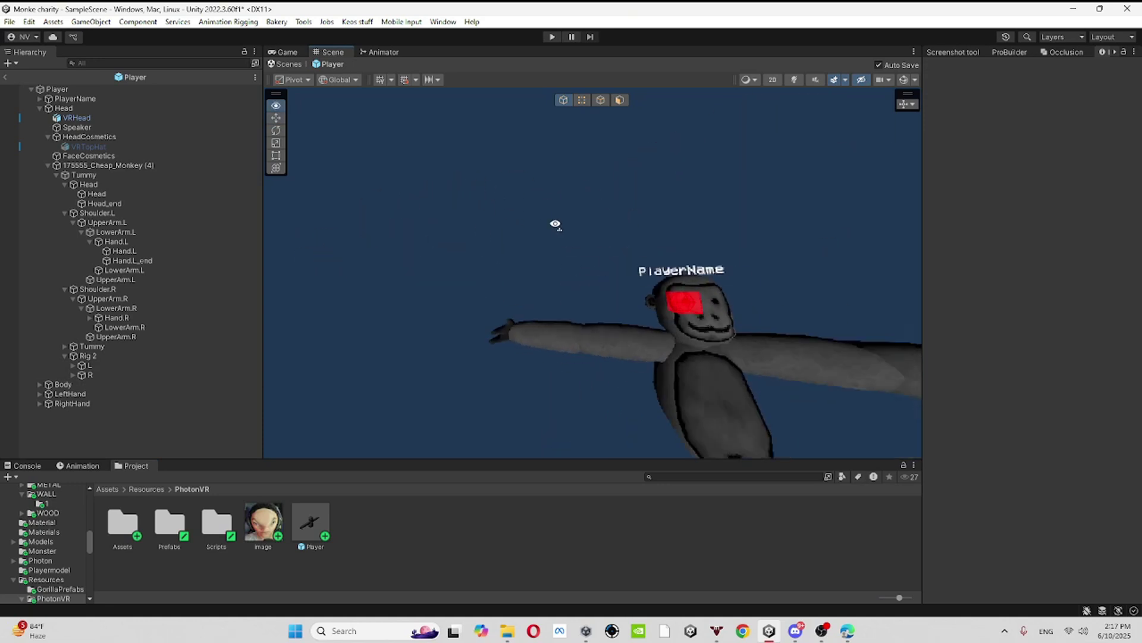
# Move L_hint and R_hint together behind and below the monkey's back, to about Y -0.502 and Z -0.449.
pyautogui.keyDown('alt'); pyautogui.moveTo(556, 225); pyautogui.dragTo(823, 250); pyautogui.keyUp('alt')
pyautogui.scroll(6, 605, 294)
pyautogui.click(603, 290)
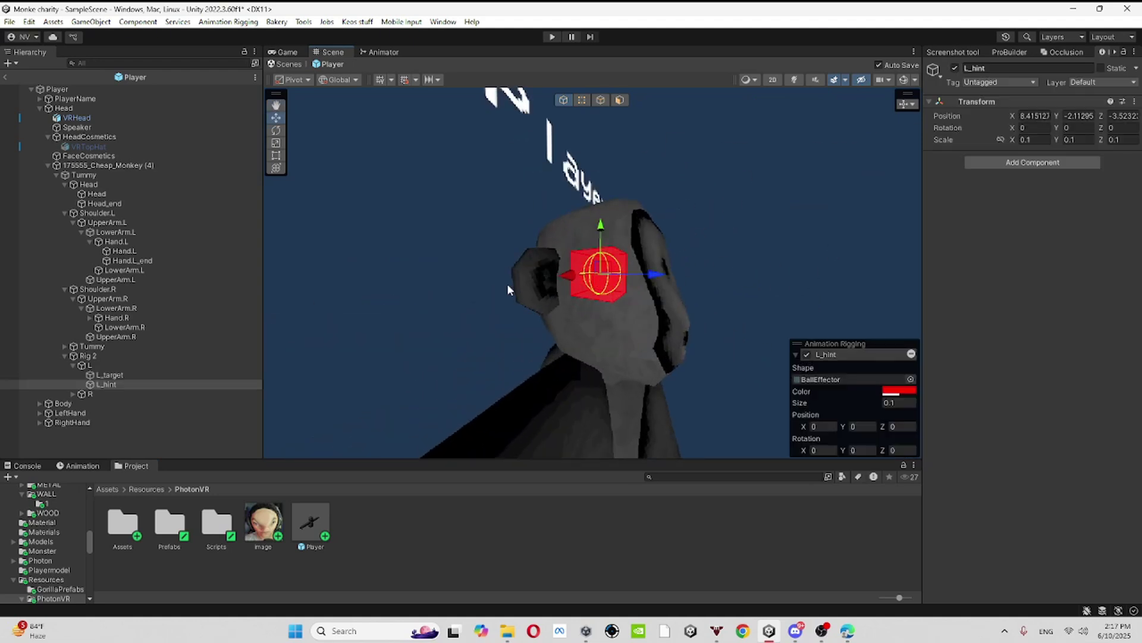
pyautogui.doubleClick(163, 386)
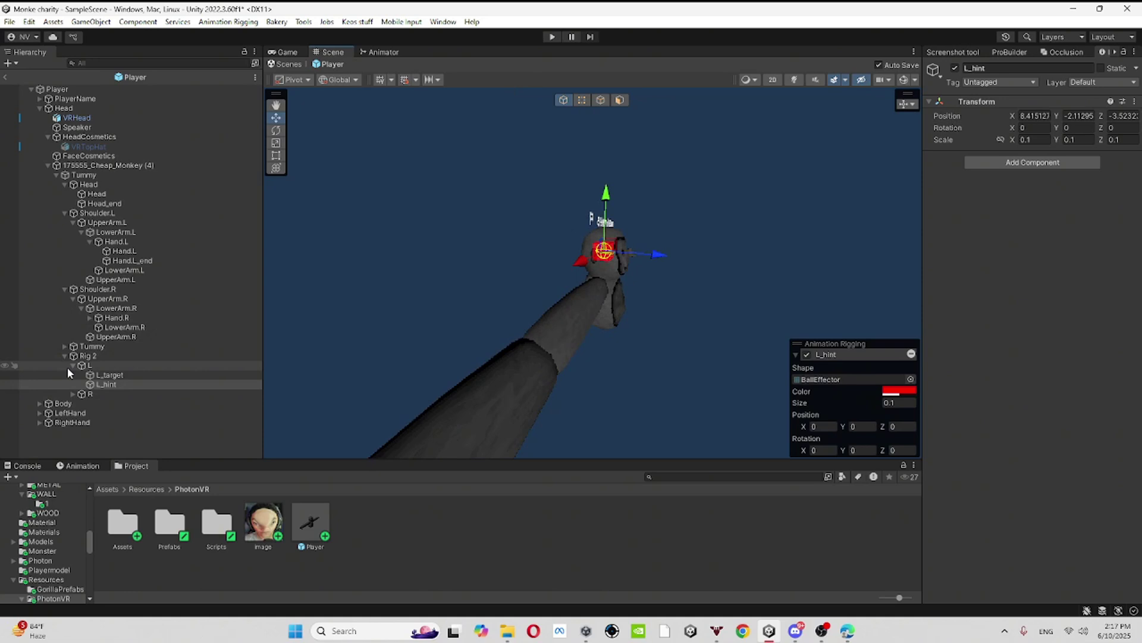
pyautogui.click(69, 394)
pyautogui.click(72, 393)
pyautogui.click(109, 385)
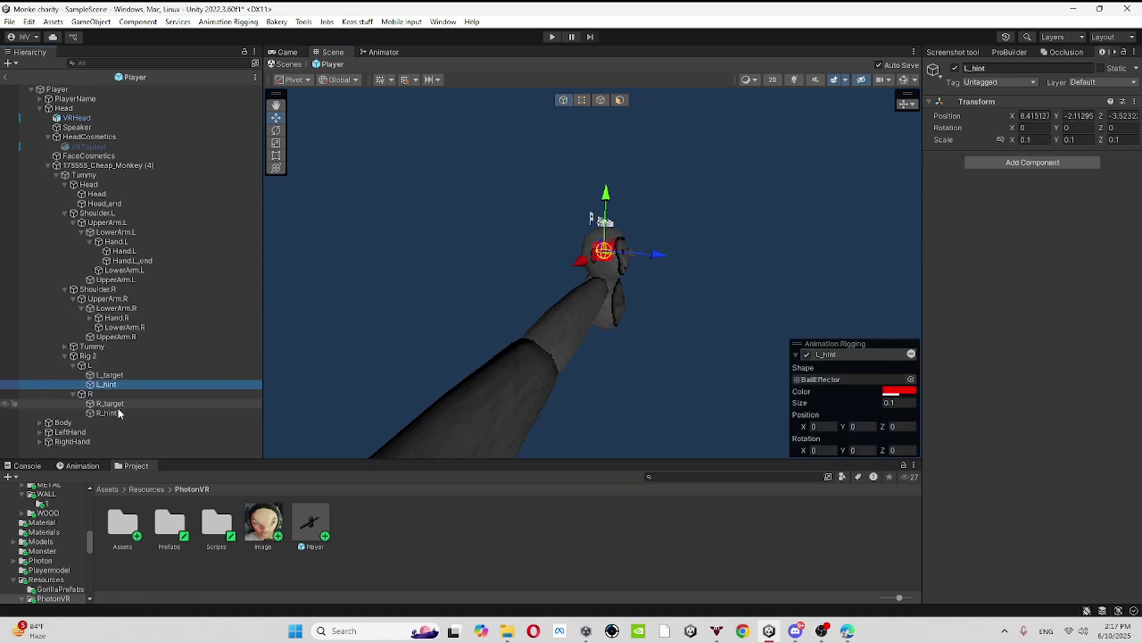
pyautogui.keyDown('ctrl'); pyautogui.click(114, 412); pyautogui.keyUp('ctrl')
pyautogui.keyDown('alt'); pyautogui.moveTo(550, 206); pyautogui.dragTo(693, 242); pyautogui.keyUp('alt')
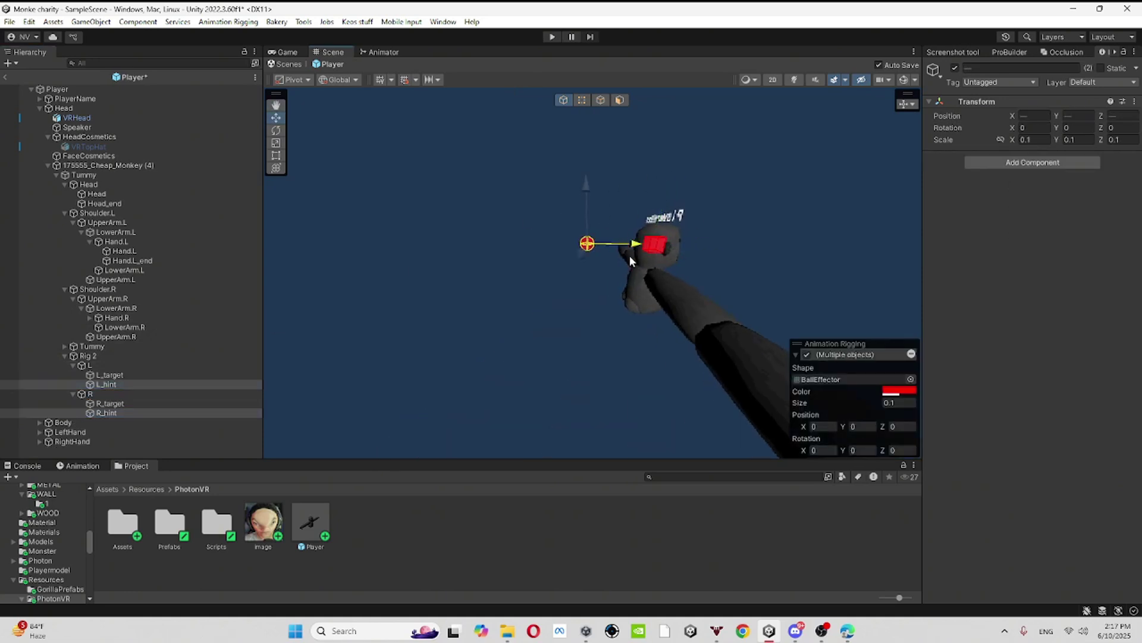
pyautogui.keyDown('alt'); pyautogui.moveTo(631, 260); pyautogui.dragTo(596, 185); pyautogui.keyUp('alt')
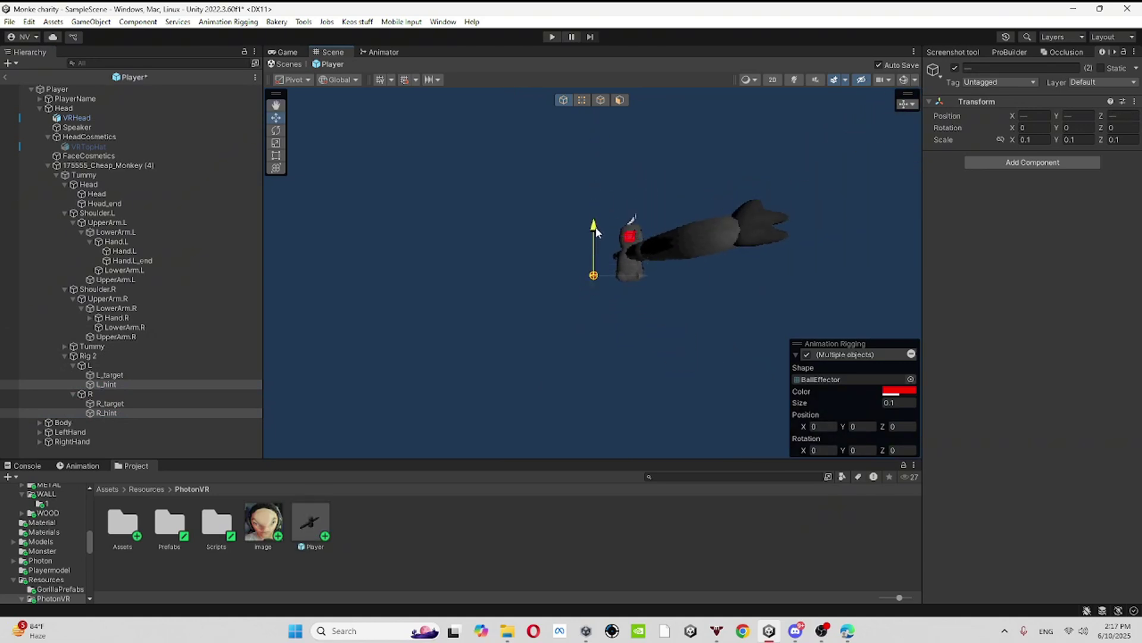
pyautogui.press('f')
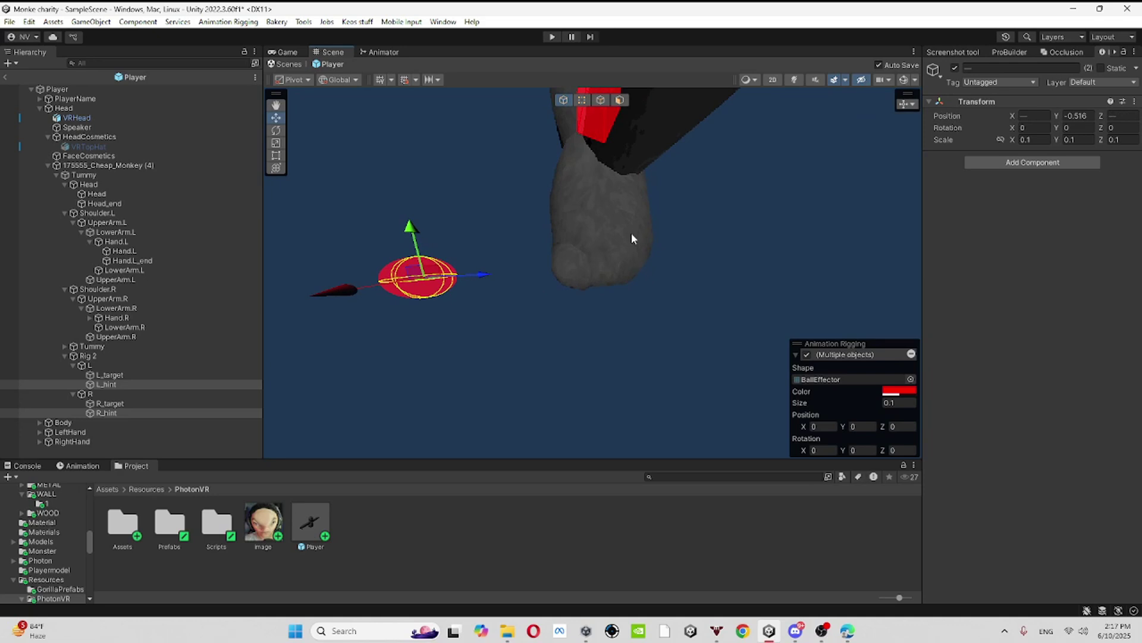
pyautogui.keyDown('alt'); pyautogui.moveTo(424, 239); pyautogui.dragTo(785, 220); pyautogui.keyUp('alt')
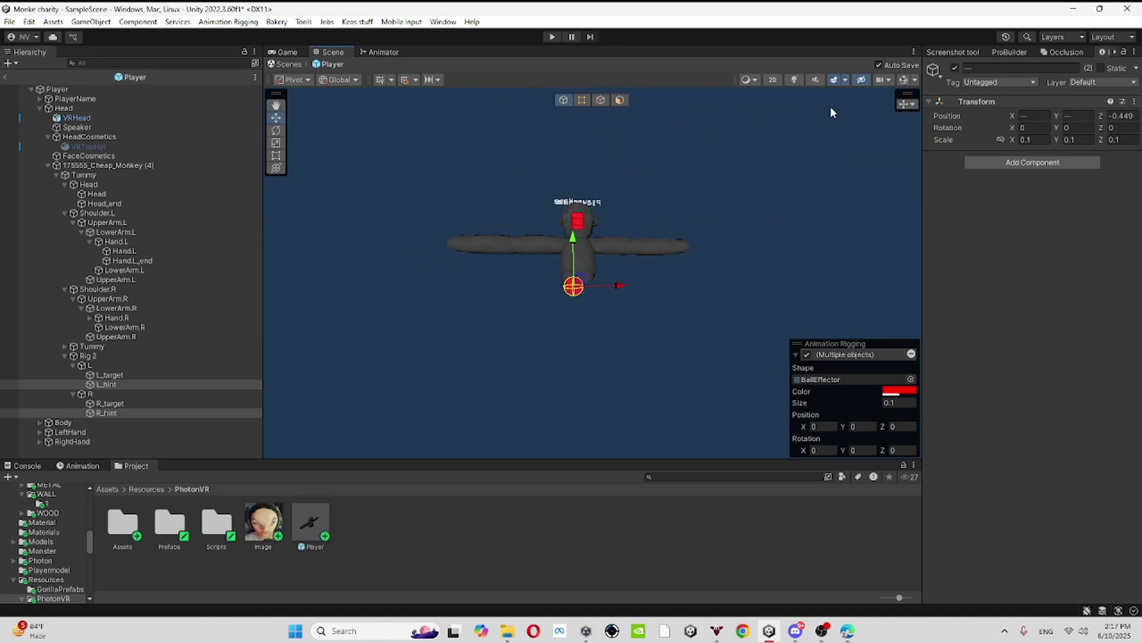
# Switch the Scene view to 2D and move R_hint sideways under the right elbow, to about X 0.549.
pyautogui.click(773, 80)
pyautogui.keyDown('alt'); pyautogui.moveTo(658, 234); pyautogui.dragTo(631, 274); pyautogui.keyUp('alt')
pyautogui.scroll(-2, 699, 170)
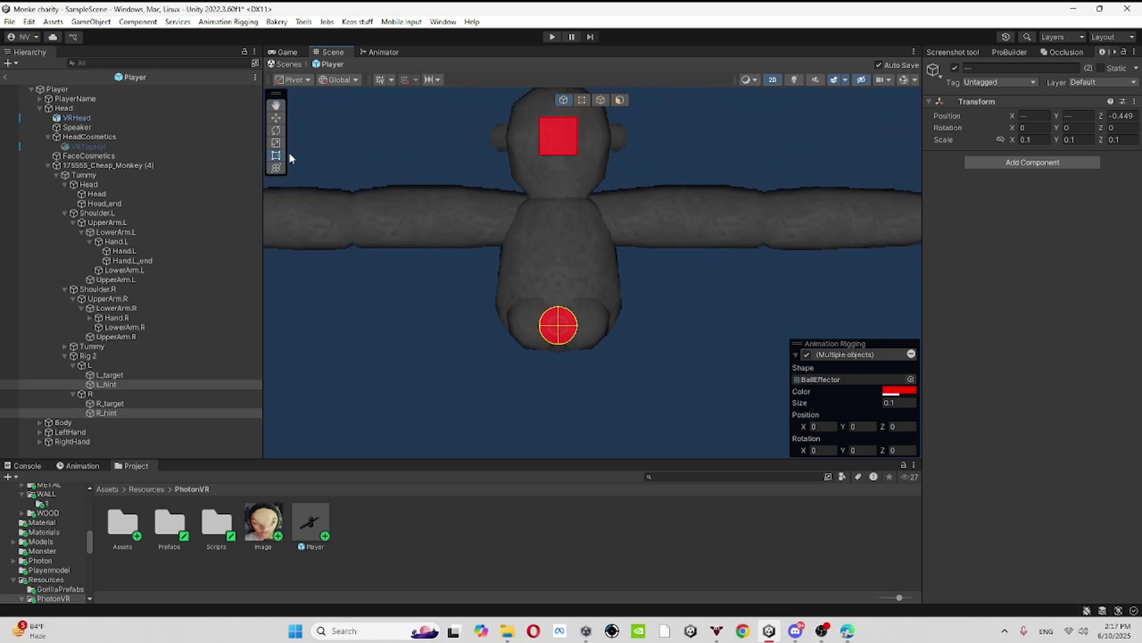
pyautogui.click(165, 414)
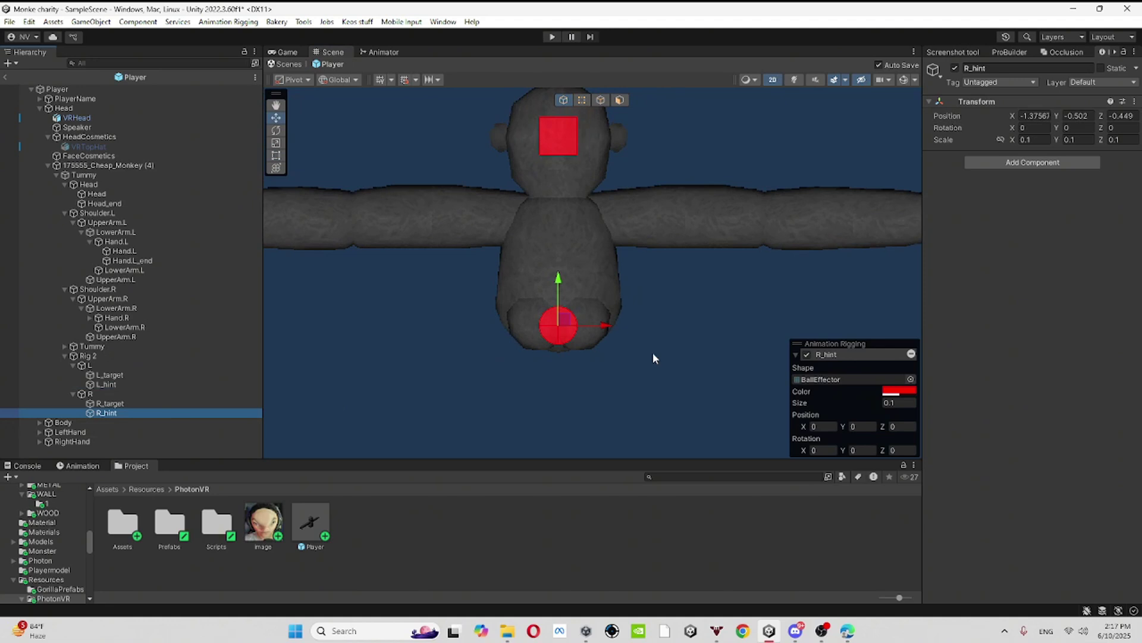
pyautogui.moveTo(601, 327); pyautogui.dragTo(804, 327)
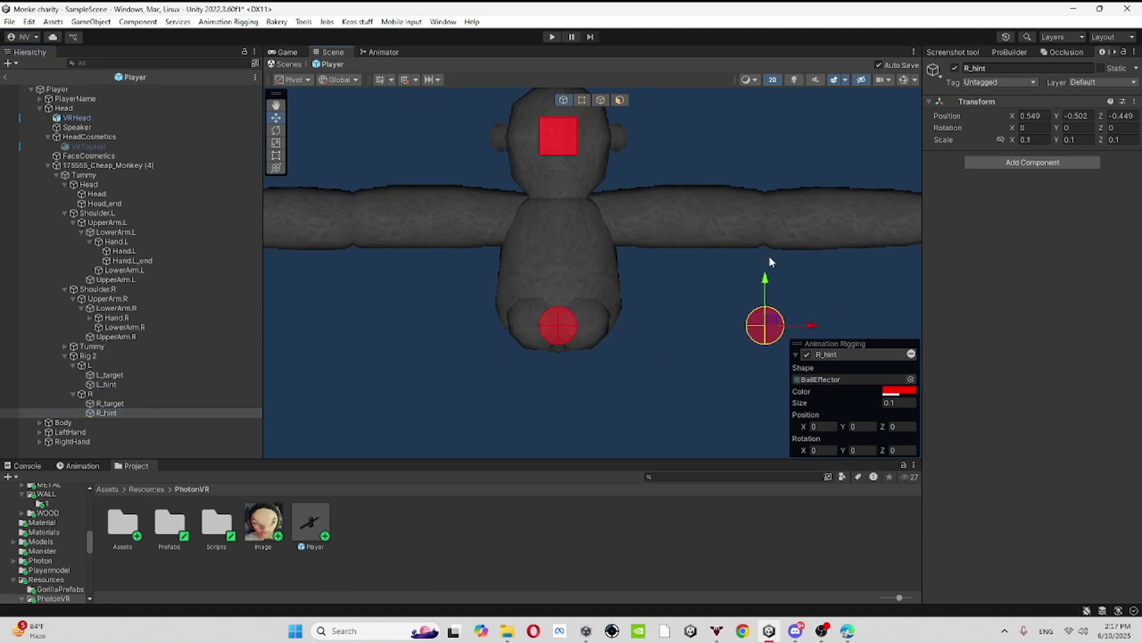
# Move L_hint sideways under the left elbow, to about X -0.545, mirroring R_hint.
pyautogui.click(561, 331)
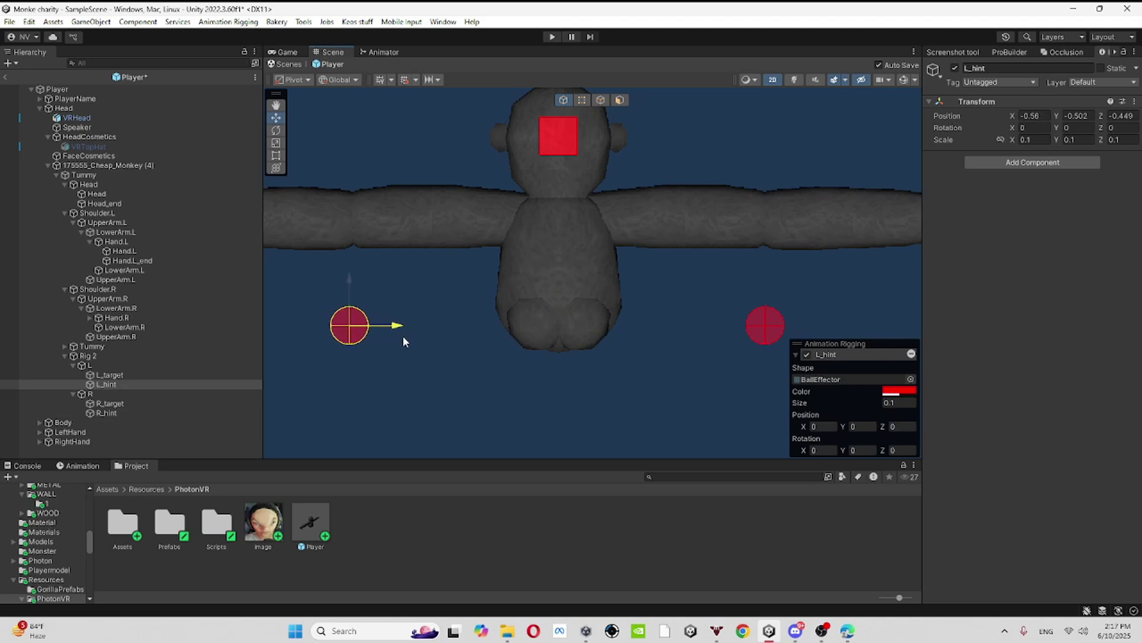
pyautogui.moveTo(402, 340); pyautogui.dragTo(404, 340)
pyautogui.moveTo(532, 375); pyautogui.dragTo(634, 384, button='middle')
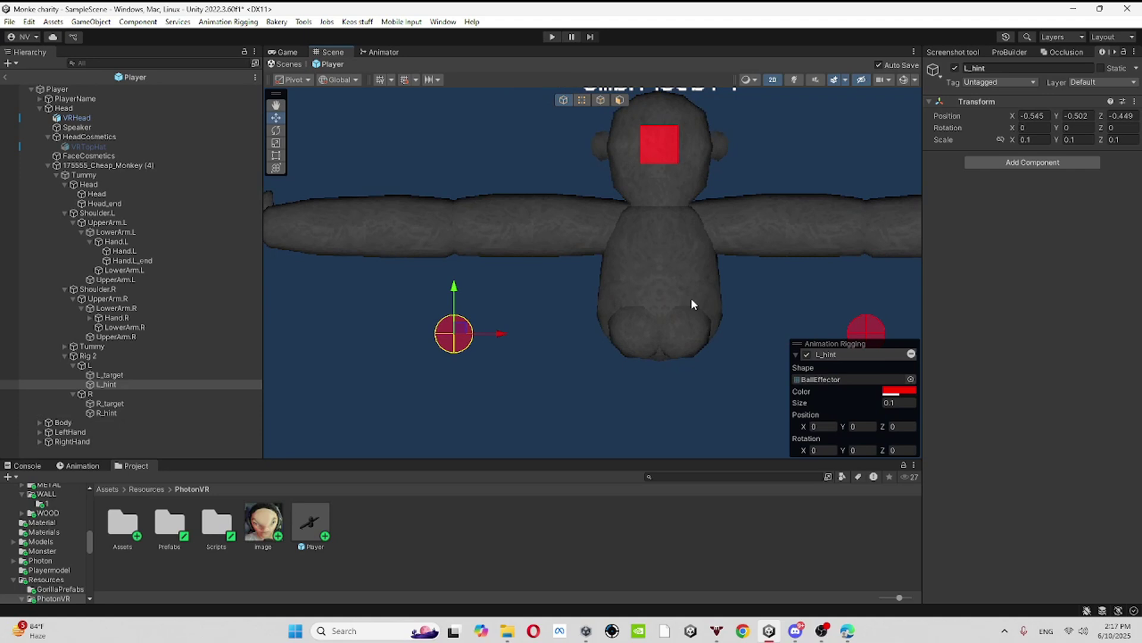
pyautogui.click(740, 272)
pyautogui.moveTo(740, 273); pyautogui.dragTo(617, 326, button='middle')
pyautogui.moveTo(680, 170)
pyautogui.mouseDown(button='middle')
pyautogui.moveTo(831, 273)
pyautogui.moveTo(695, 181)
pyautogui.mouseUp(button='middle')
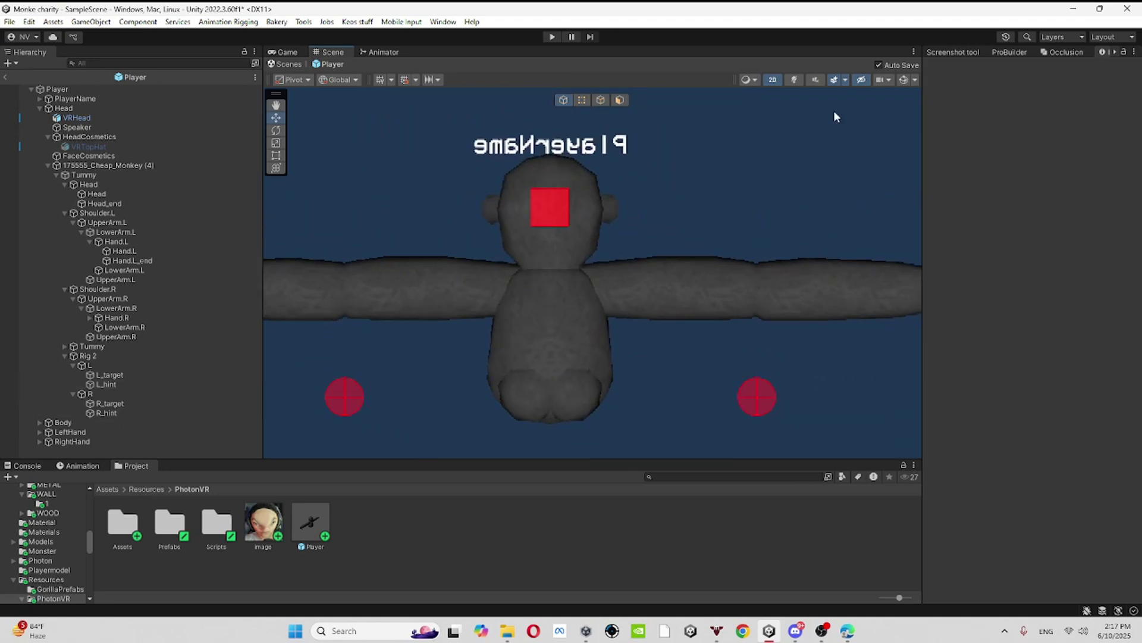
# Return the Scene view to 3D and leave the Player prefab for the main scene.
pyautogui.click(772, 79)
pyautogui.keyDown('alt'); pyautogui.moveTo(596, 258); pyautogui.dragTo(892, 280); pyautogui.keyUp('alt')
pyautogui.keyDown('alt'); pyautogui.moveTo(602, 295); pyautogui.dragTo(849, 301); pyautogui.keyUp('alt')
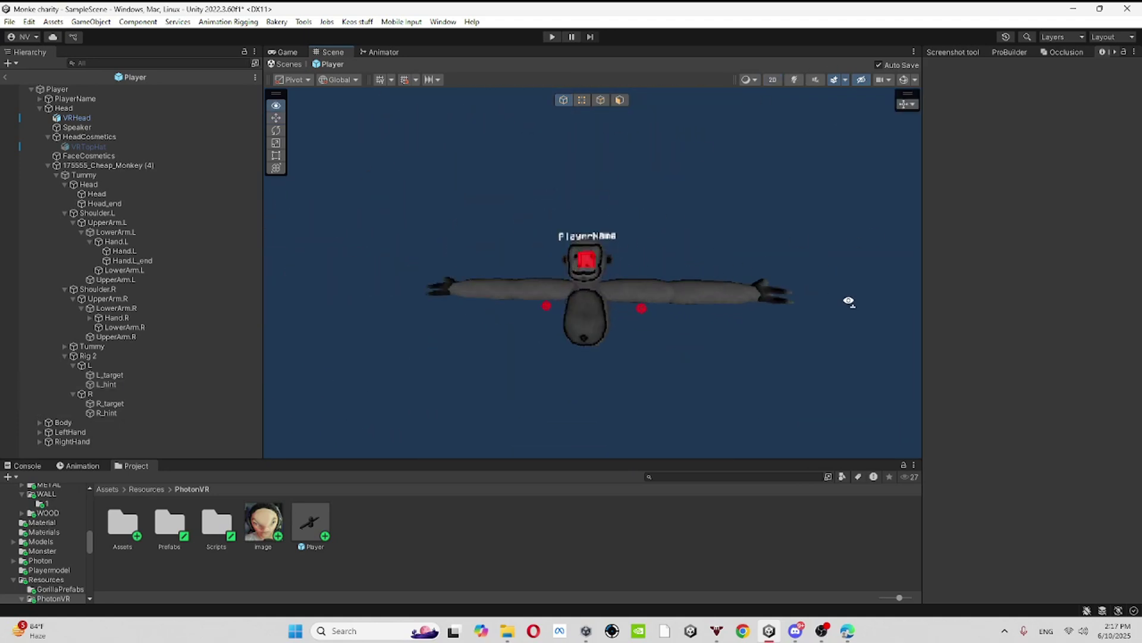
pyautogui.scroll(3, 849, 301)
pyautogui.click(288, 63)
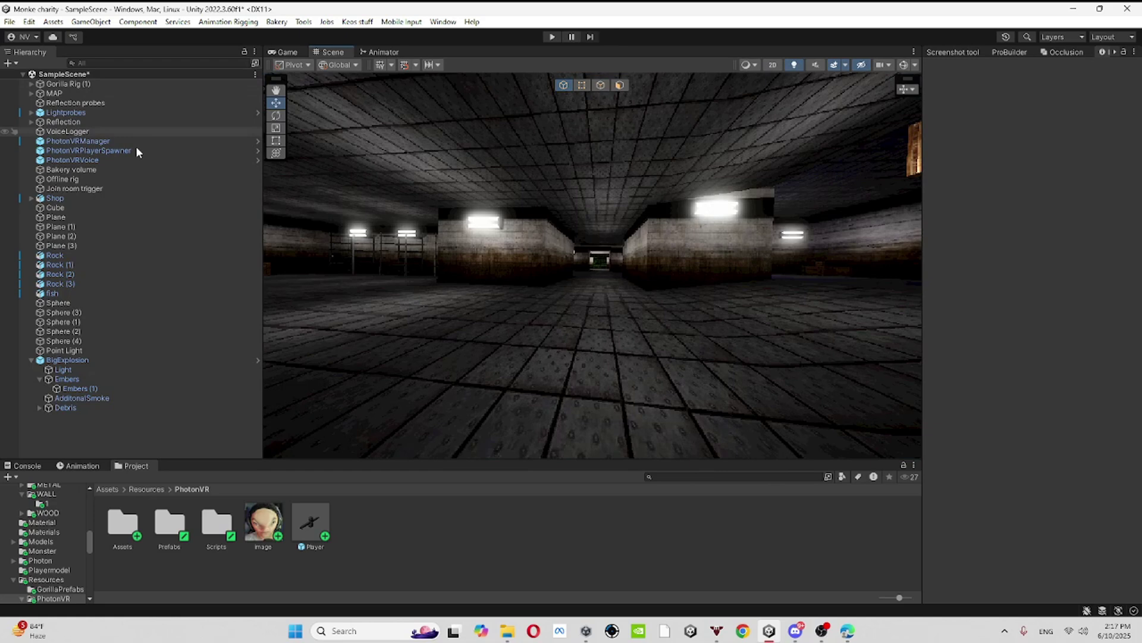
# Delete the BigExplosion object from SampleScene.
pyautogui.click(31, 360)
pyautogui.click(68, 360)
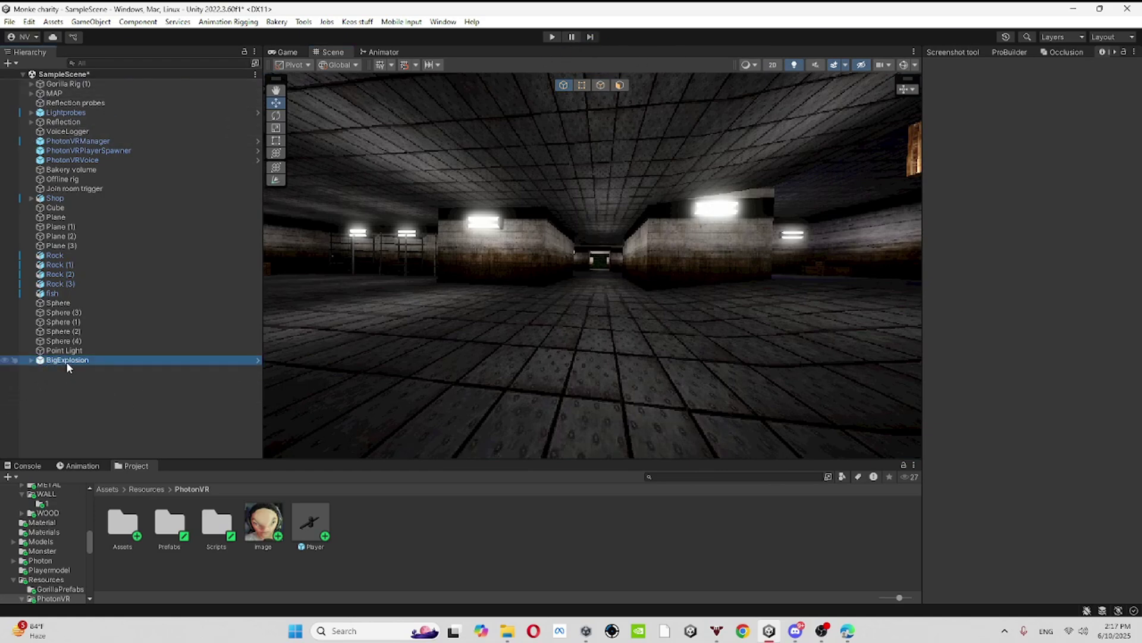
pyautogui.rightClick(66, 360)
pyautogui.click(98, 246)
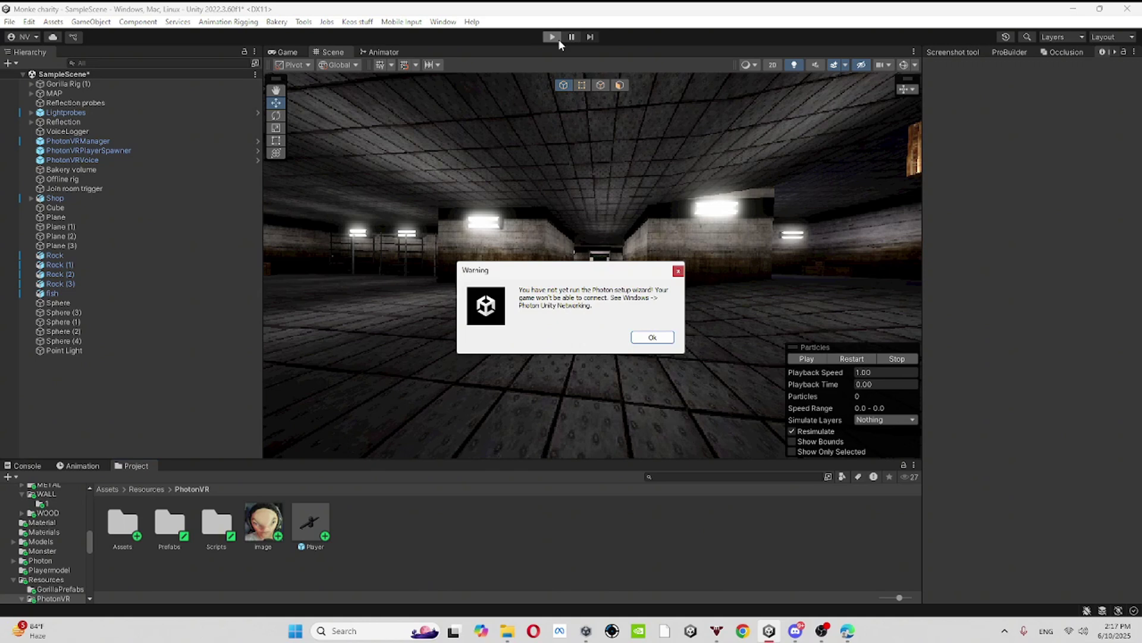
# Run the scene past the Photon setup warning and examine the spawned monkey in the Scene view.
pyautogui.click(660, 340)
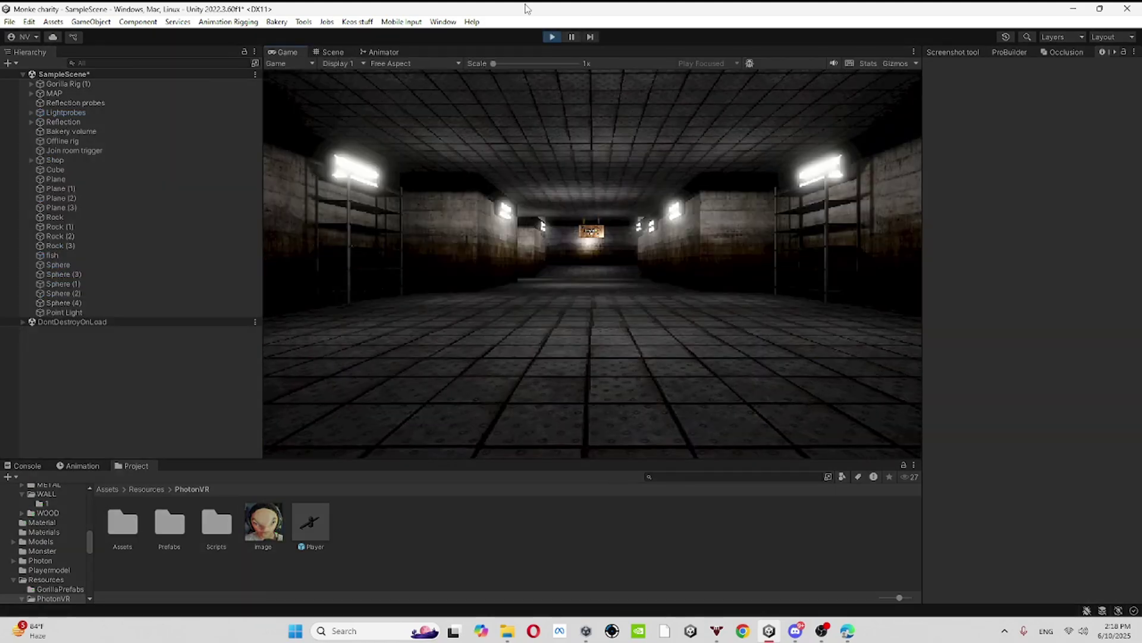
pyautogui.click(330, 53)
pyautogui.moveTo(366, 76); pyautogui.dragTo(826, 65, button='right')
pyautogui.press('w')
pyautogui.press('s')
pyautogui.moveTo(752, 126); pyautogui.dragTo(452, 230, button='right')
# Move the LeftHand Controller under GorillaPlayer away from the body and raise it to test the left arm's IK.
pyautogui.click(30, 84)
pyautogui.click(40, 113)
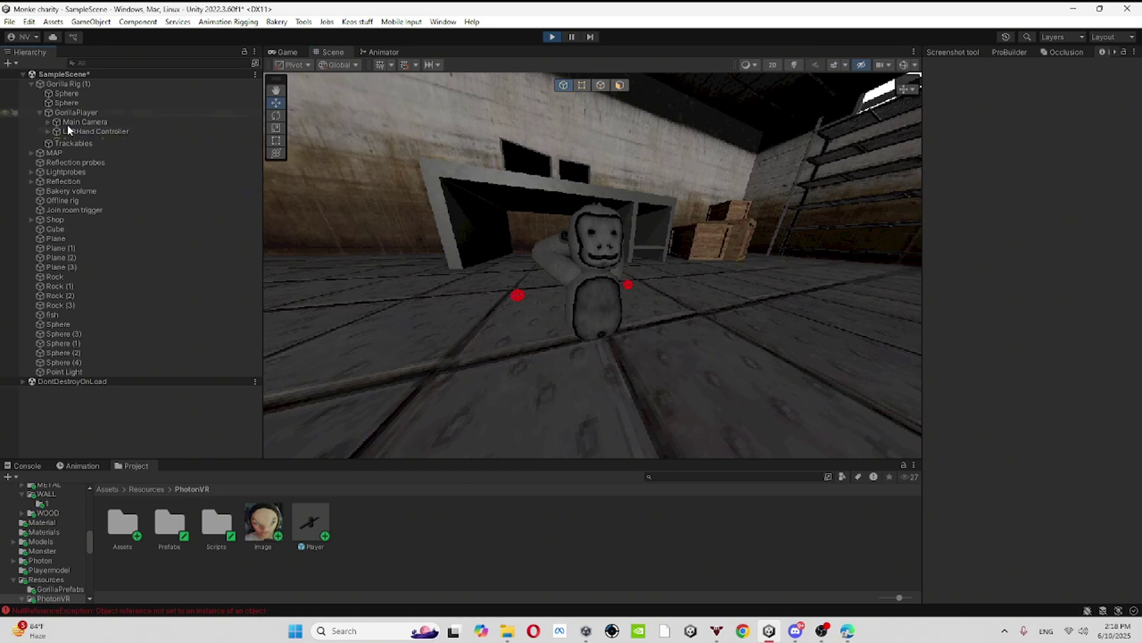
pyautogui.click(89, 131)
pyautogui.moveTo(588, 240); pyautogui.dragTo(652, 298)
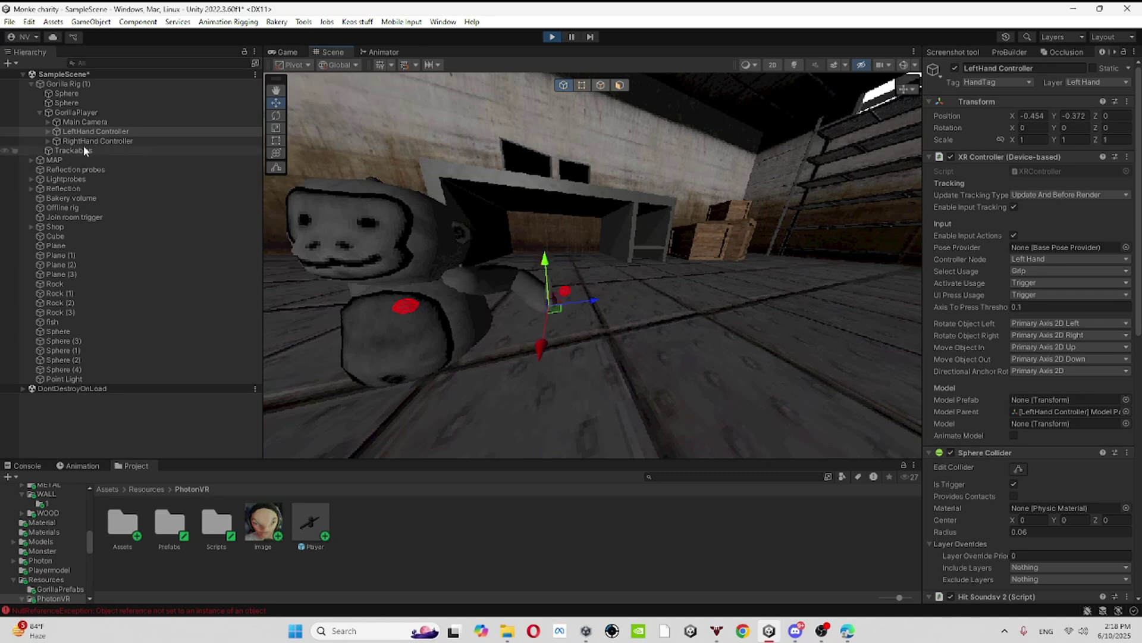
pyautogui.scroll(-10, 1074, 341)
pyautogui.scroll(3, 1074, 341)
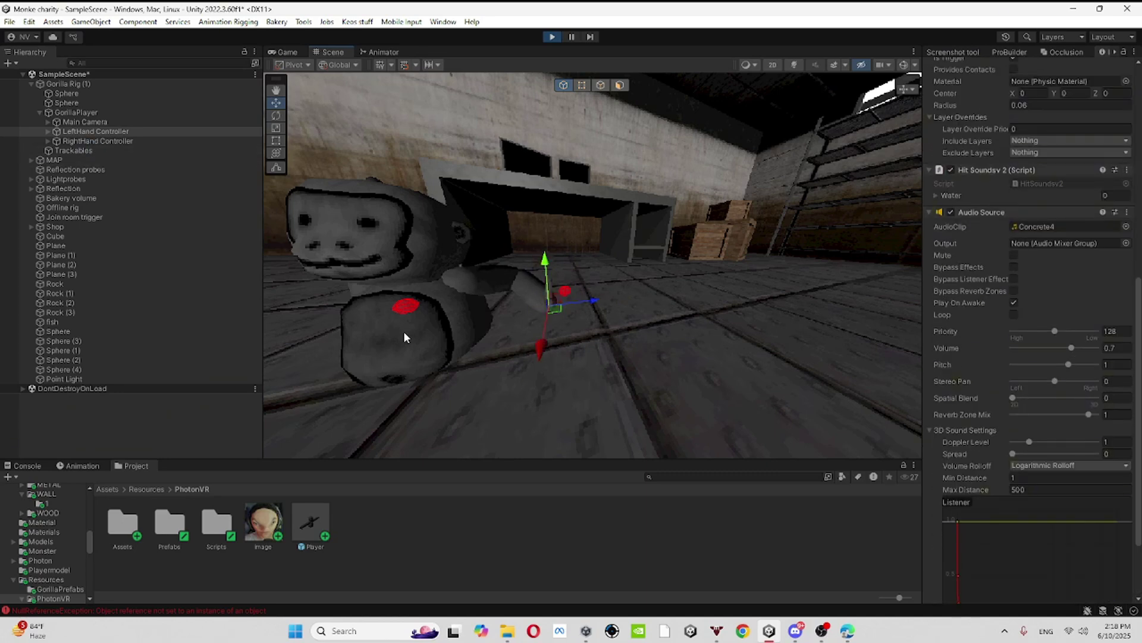
pyautogui.scroll(-5, 580, 257)
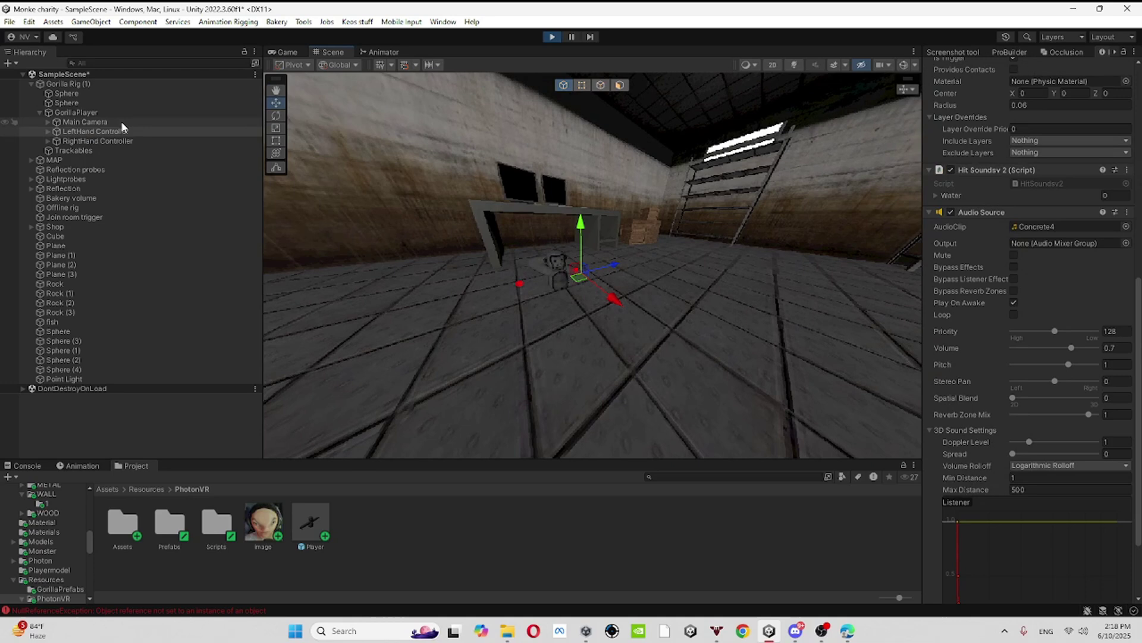
pyautogui.moveTo(582, 229); pyautogui.dragTo(581, 196)
# Move the whole GorillaPlayer object across the map to the open floor.
pyautogui.click(142, 114)
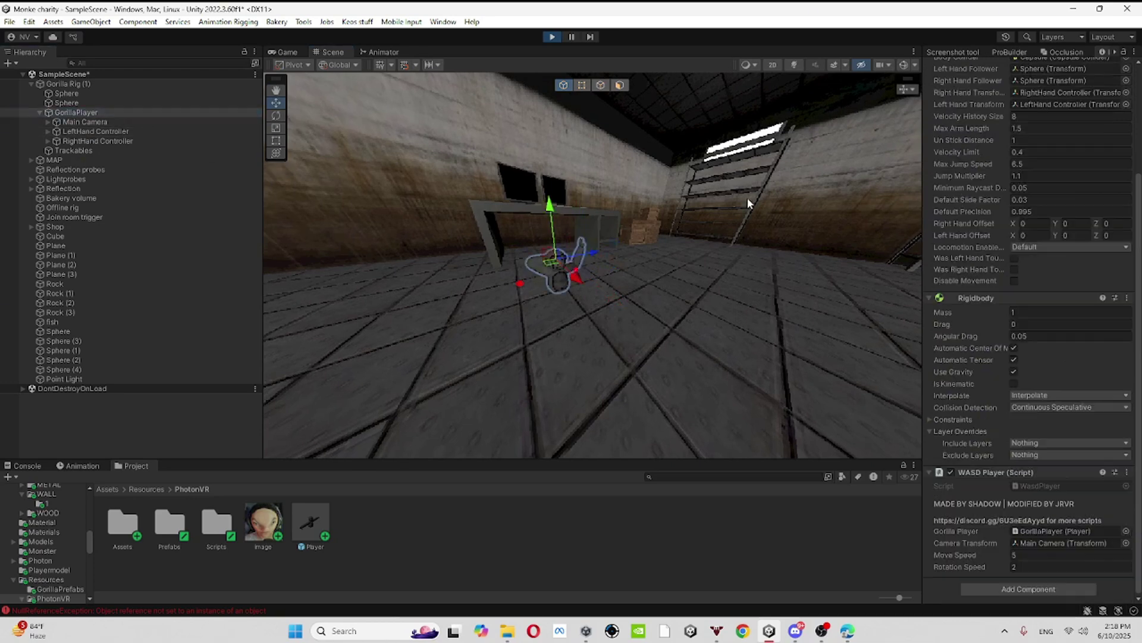
pyautogui.keyDown('alt'); pyautogui.moveTo(747, 198); pyautogui.dragTo(833, 268); pyautogui.keyUp('alt')
pyautogui.scroll(-4, 546, 250)
pyautogui.moveTo(549, 262); pyautogui.dragTo(751, 275)
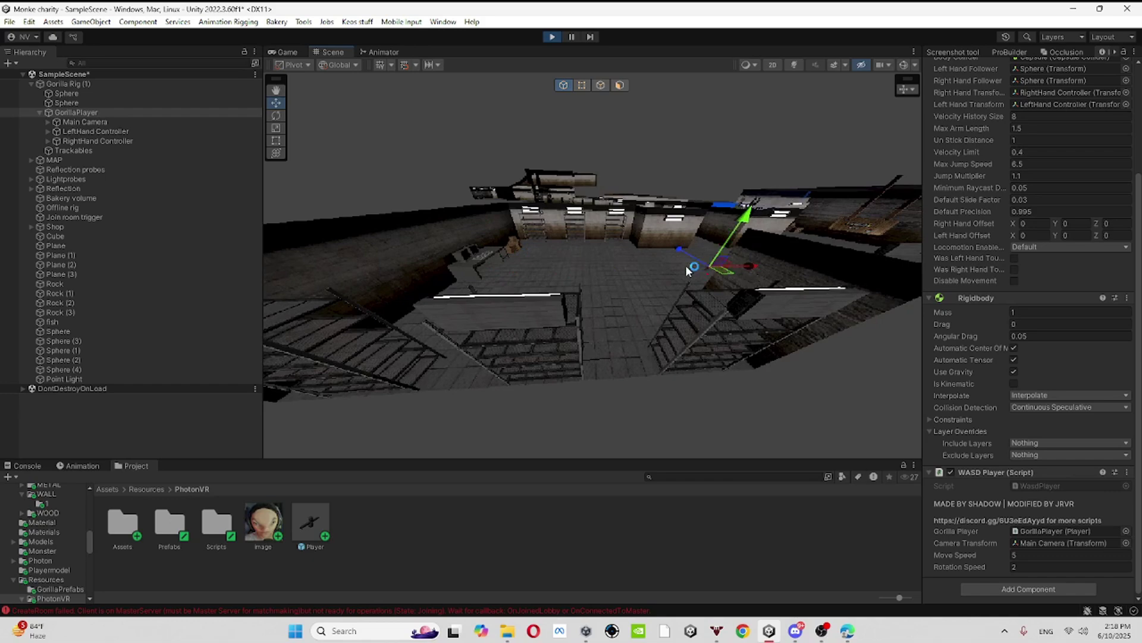
# Raise the RightHand Controller beside the monkey's head and examine how both arms bend at the elbow hints.
pyautogui.press('w')
pyautogui.moveTo(722, 267); pyautogui.dragTo(775, 226, button='right')
pyautogui.keyDown('alt'); pyautogui.moveTo(775, 226); pyautogui.dragTo(560, 271); pyautogui.keyUp('alt')
pyautogui.moveTo(560, 270); pyautogui.dragTo(391, 223, button='right')
pyautogui.press('w')
pyautogui.doubleClick(129, 142)
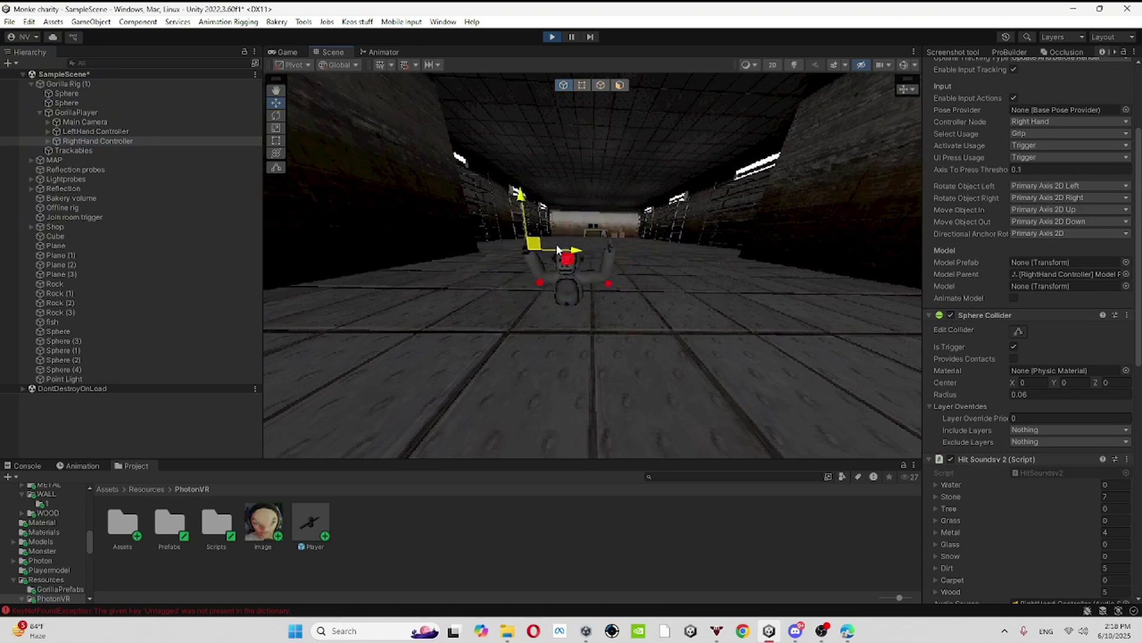
pyautogui.keyDown('alt'); pyautogui.moveTo(564, 241); pyautogui.dragTo(638, 211); pyautogui.keyUp('alt')
pyautogui.press('s')
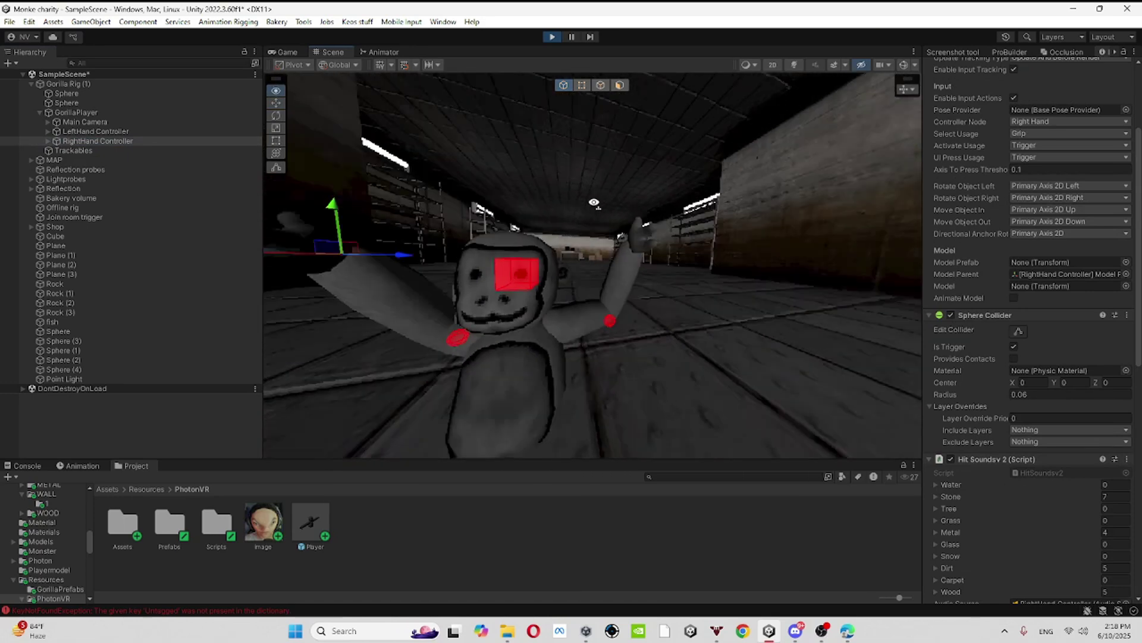